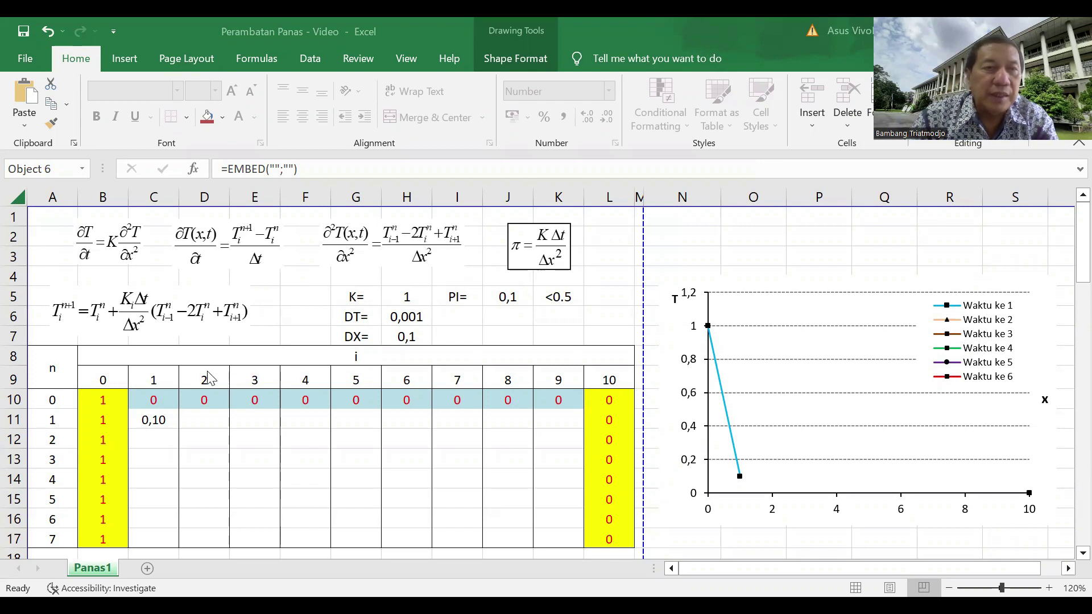
Step: Examine the heat equation, its time and space difference approximations, and the resulting explicit formula for the temperature at the next time step
{"action": "left_click", "coordinate": [114, 243]}
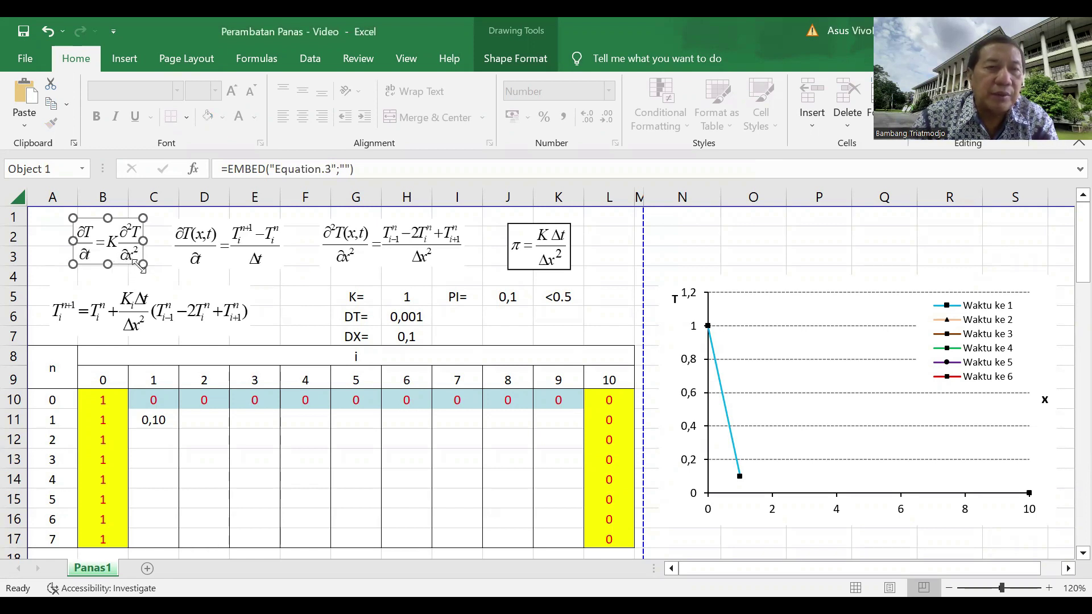
{"action": "left_click", "coordinate": [237, 245]}
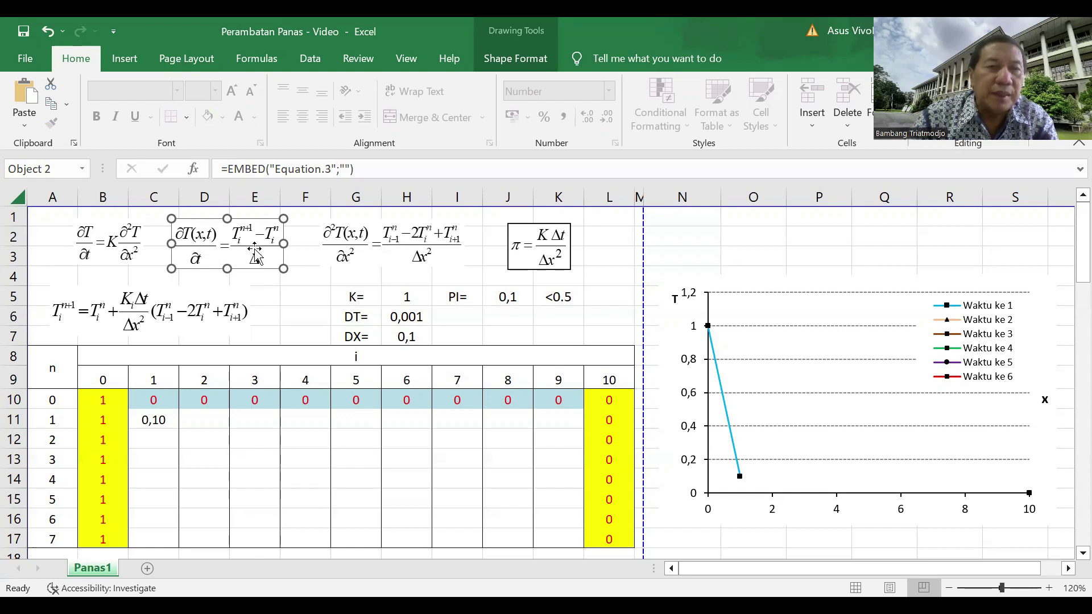
{"action": "left_click", "coordinate": [365, 250]}
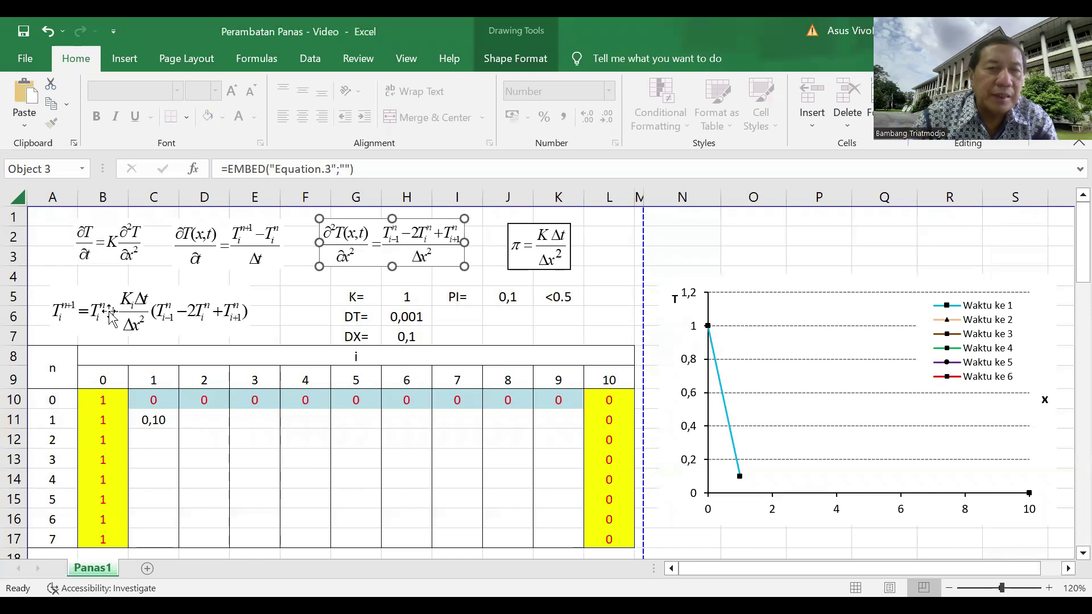
{"action": "left_click", "coordinate": [145, 316]}
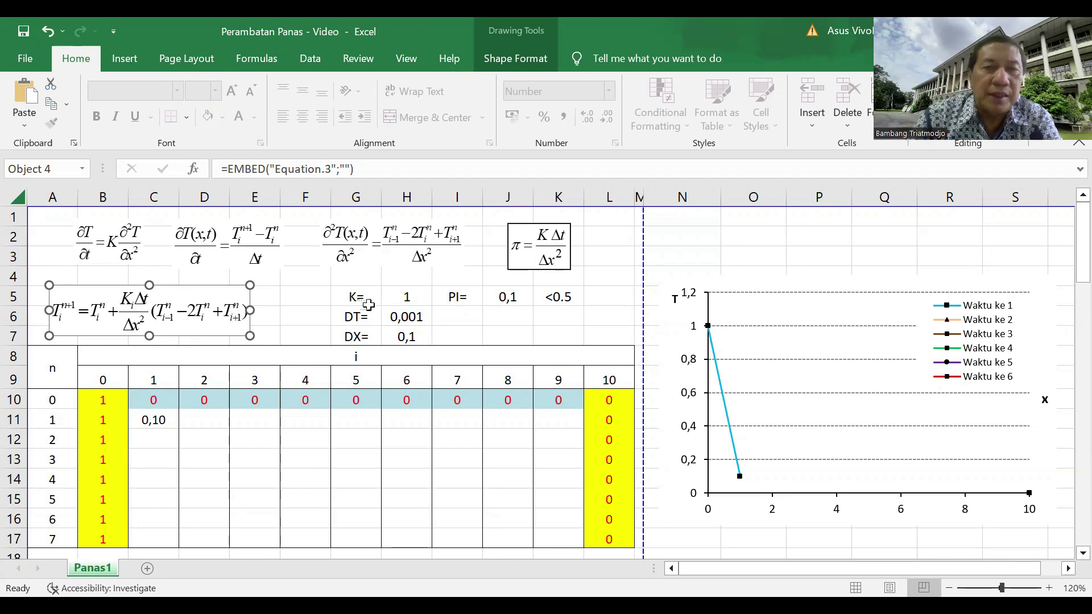
Step: Review the input cells for K, DX and DT, the formula that calculates PI, and its stability limit
{"action": "left_click", "coordinate": [406, 295]}
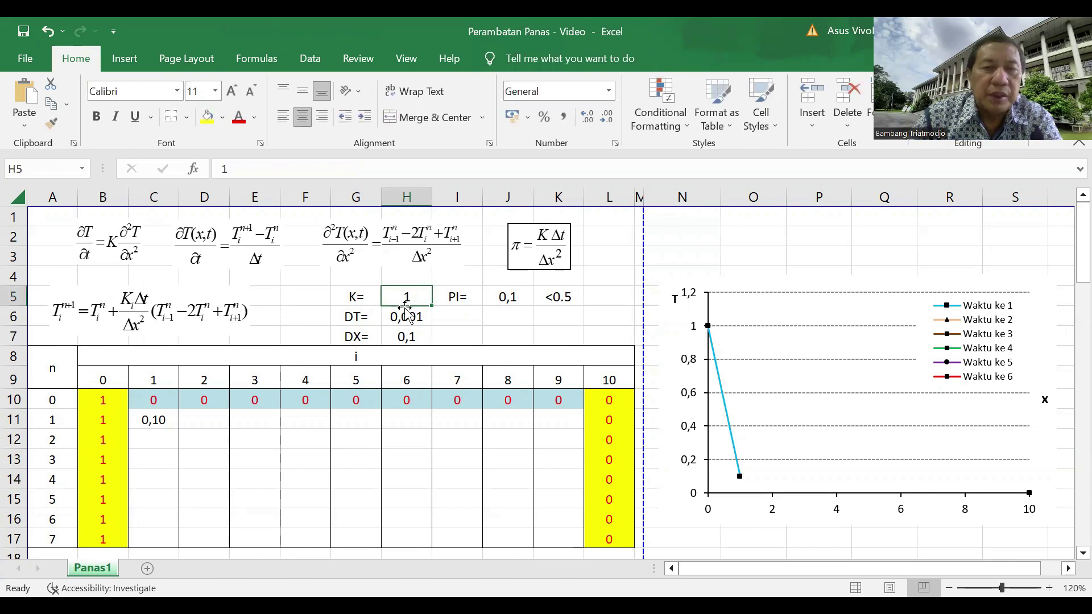
{"action": "left_click", "coordinate": [405, 337]}
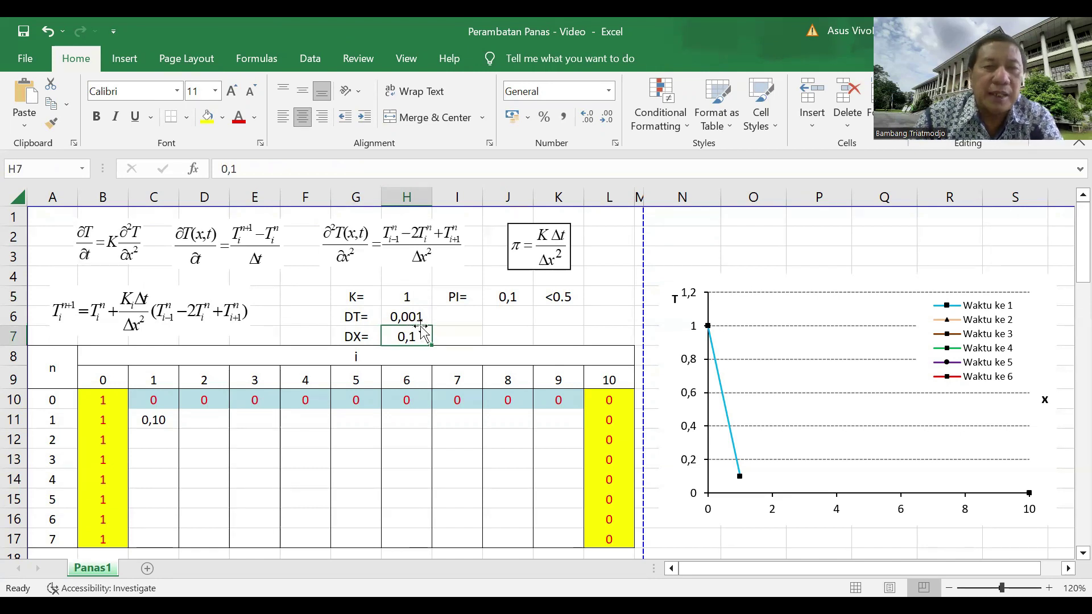
{"action": "left_click", "coordinate": [407, 315]}
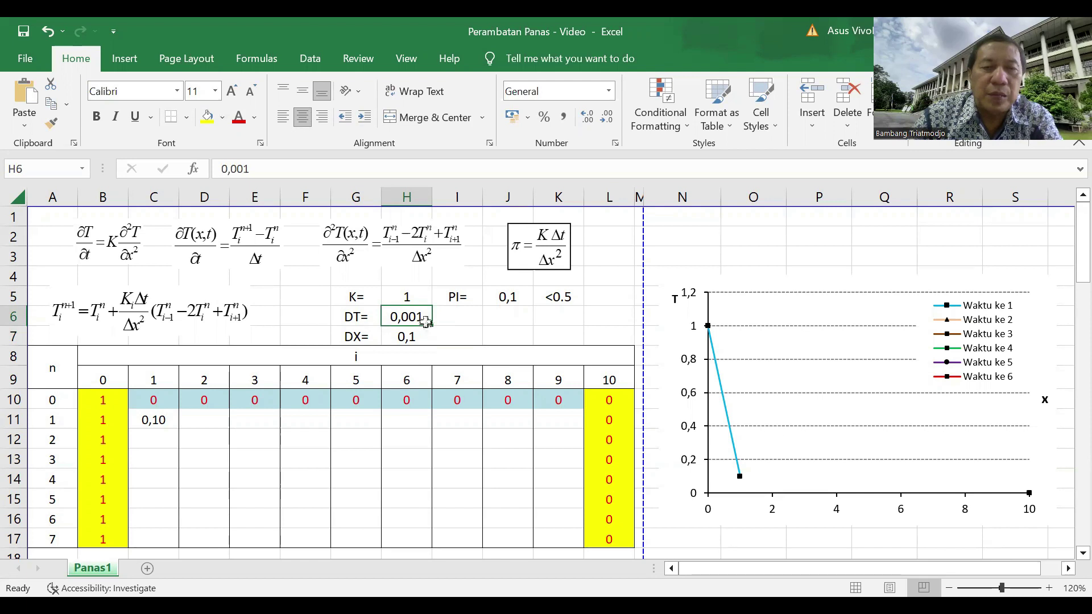
{"action": "left_click", "coordinate": [458, 296]}
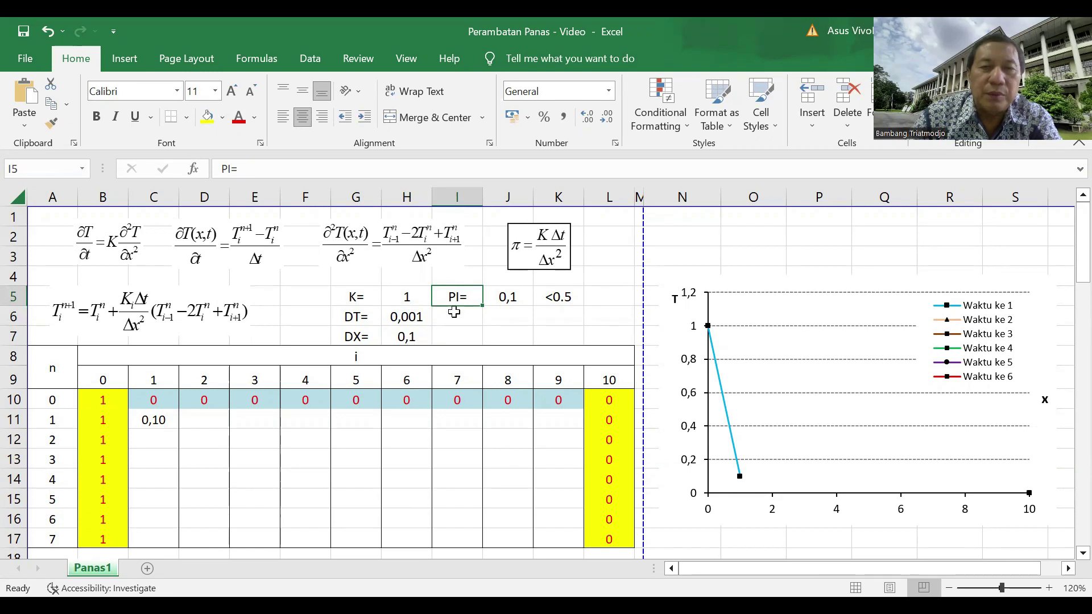
{"action": "left_click", "coordinate": [510, 299]}
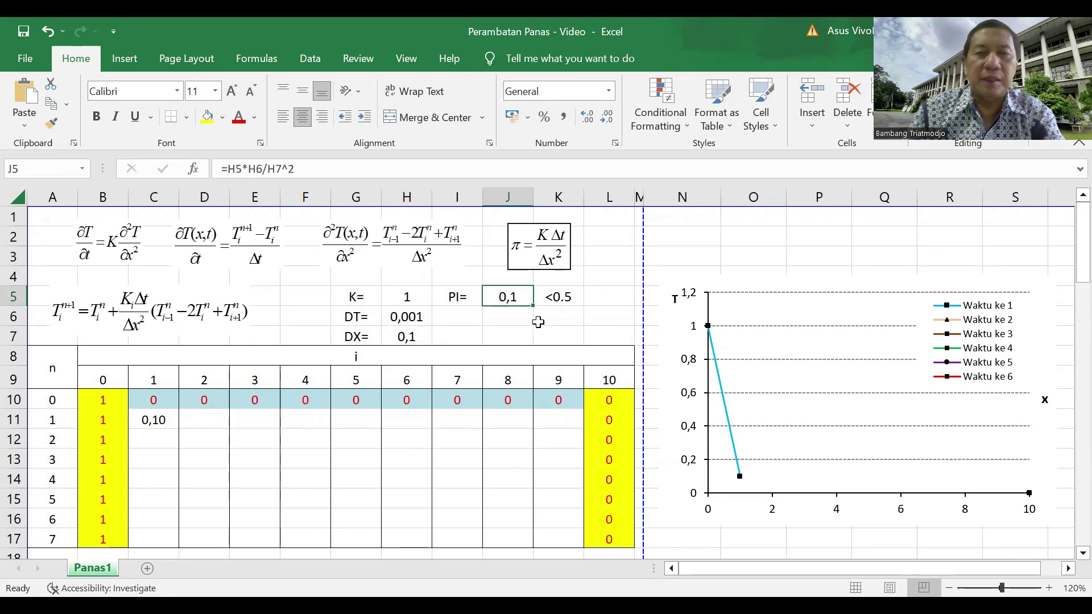
{"action": "left_click", "coordinate": [553, 296]}
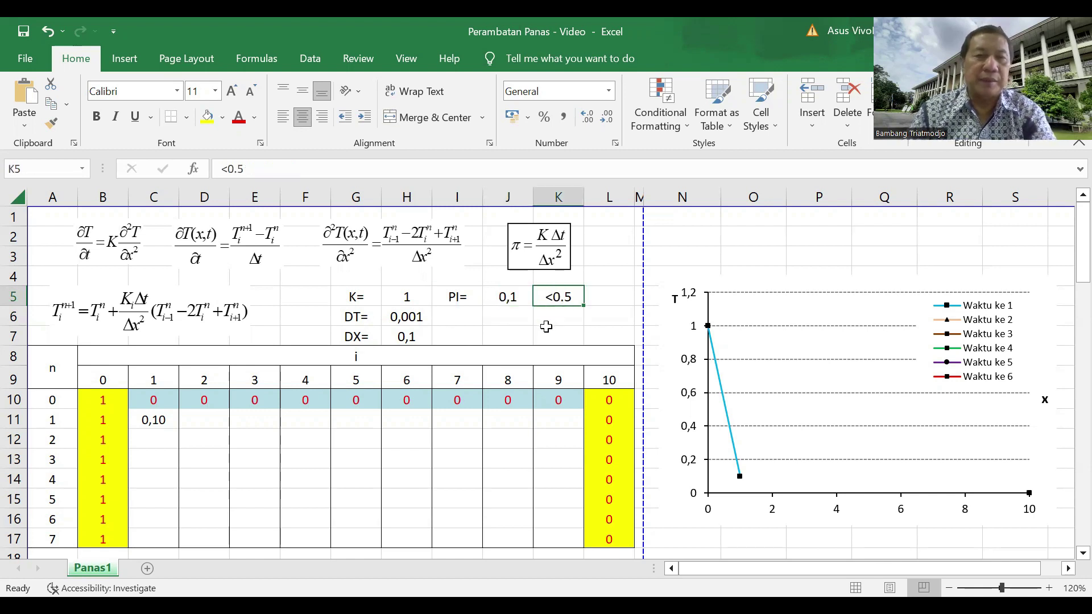
Step: Review the initial temperatures in row 10 and the time index n down column A through row 14
{"action": "left_click_drag", "start_coordinate": [154, 400], "coordinate": [457, 399]}
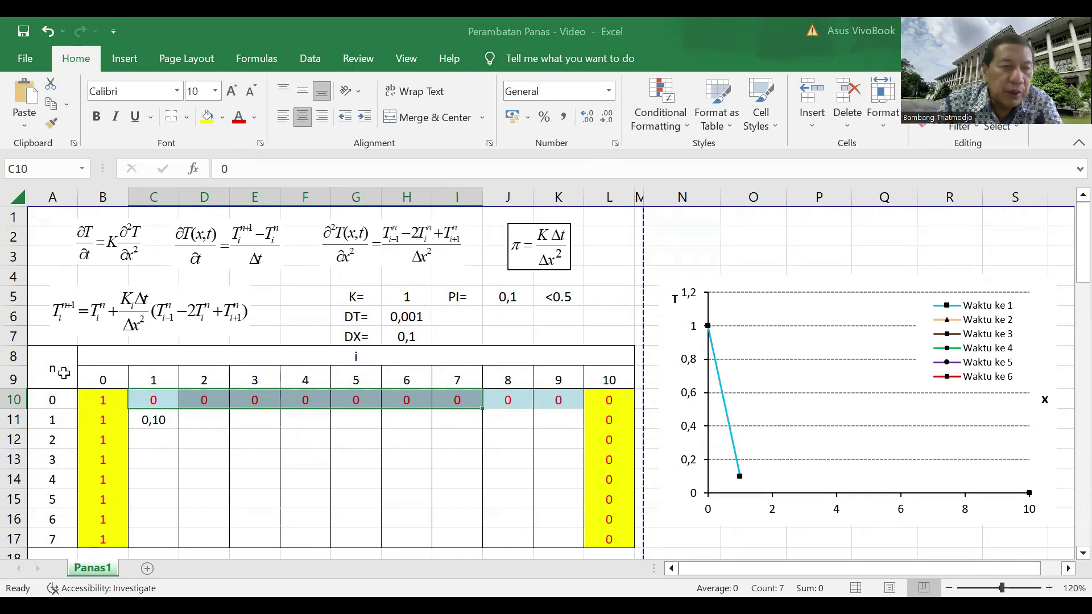
{"action": "left_click", "coordinate": [50, 360]}
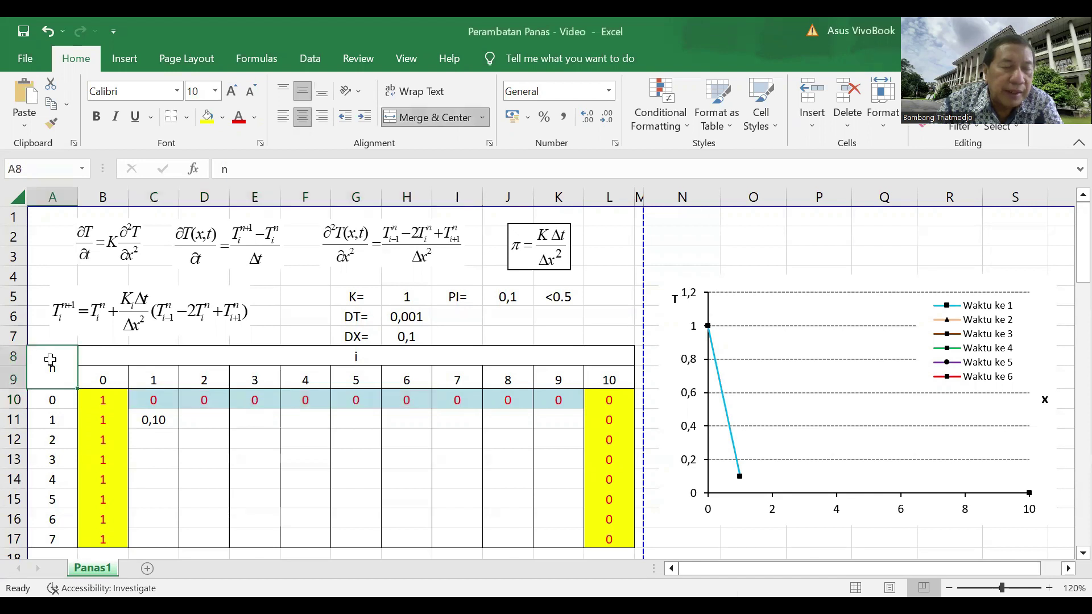
{"action": "left_click", "coordinate": [55, 402]}
{"action": "left_click", "coordinate": [55, 420]}
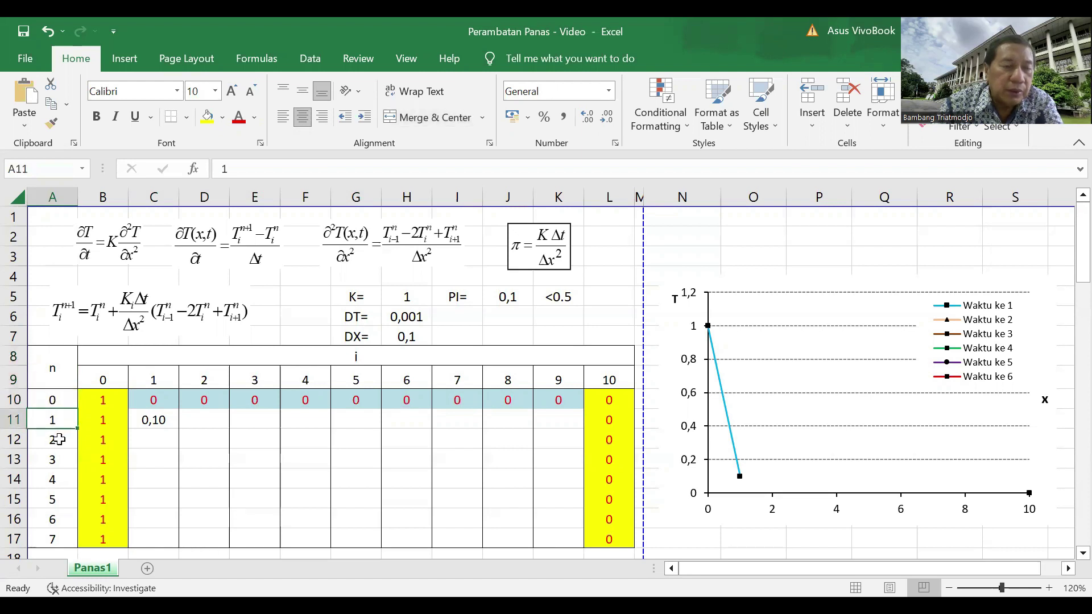
{"action": "left_click", "coordinate": [58, 439]}
{"action": "left_click", "coordinate": [58, 458]}
{"action": "left_click", "coordinate": [51, 480]}
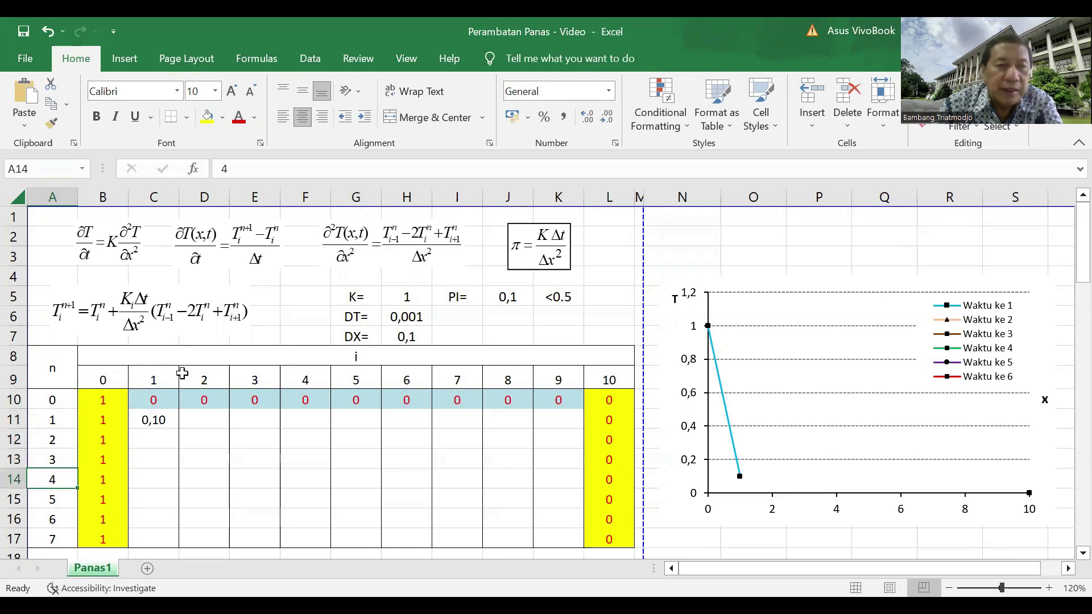
Step: Review the spatial index i and its node numbers across row 9 of the table
{"action": "left_click", "coordinate": [243, 355]}
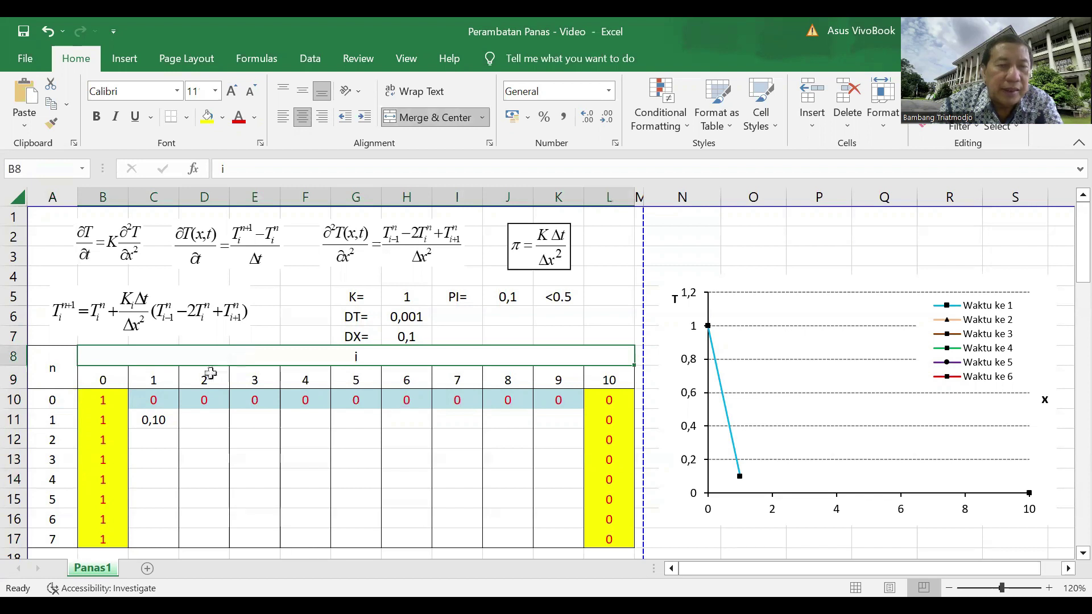
{"action": "left_click", "coordinate": [104, 380]}
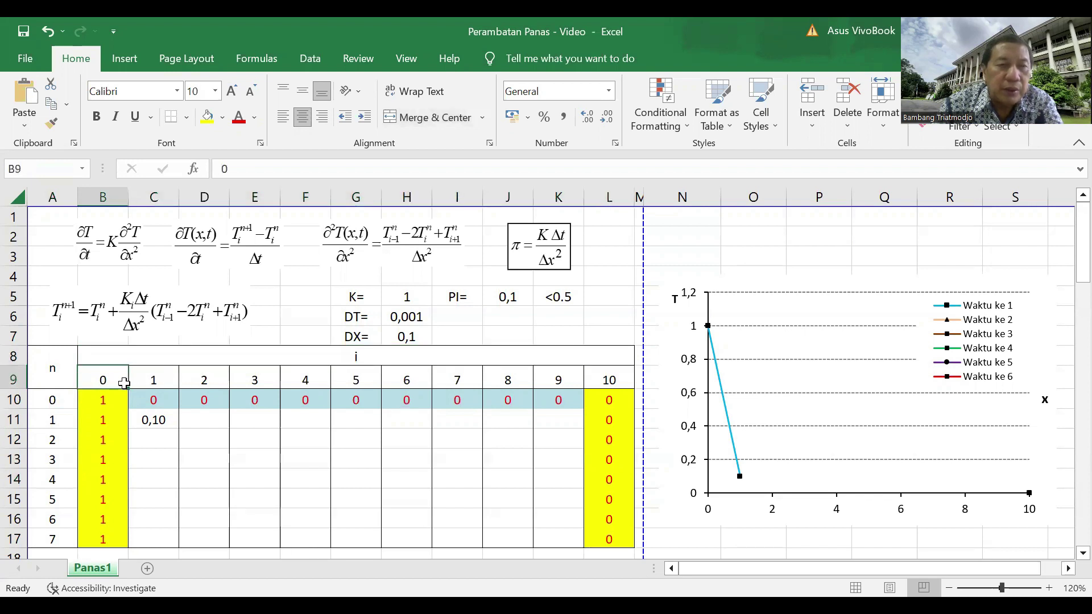
{"action": "left_click", "coordinate": [151, 380]}
{"action": "left_click", "coordinate": [207, 382]}
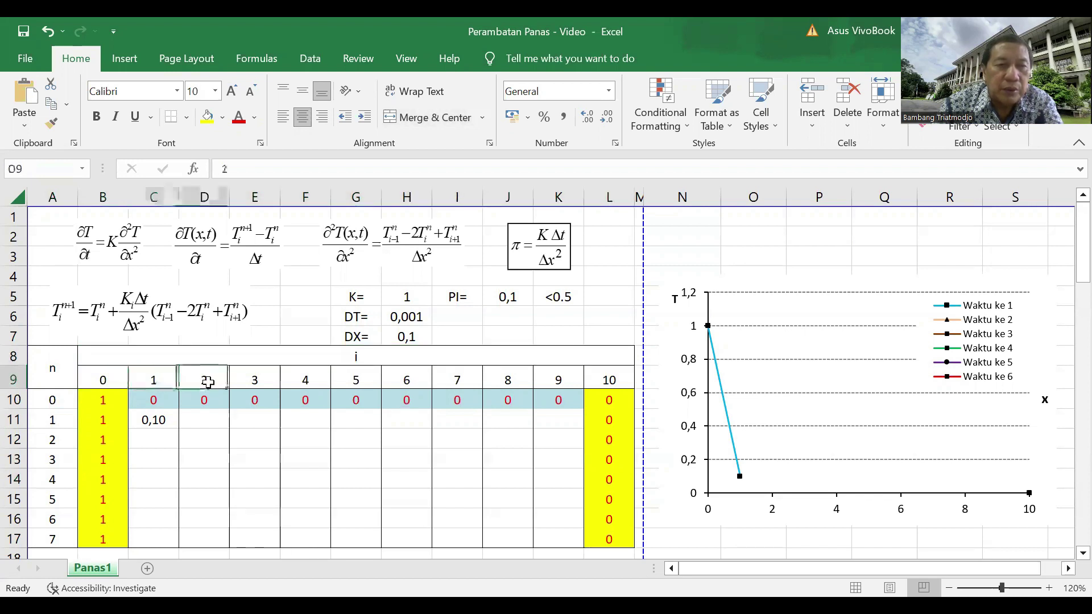
{"action": "left_click", "coordinate": [257, 382]}
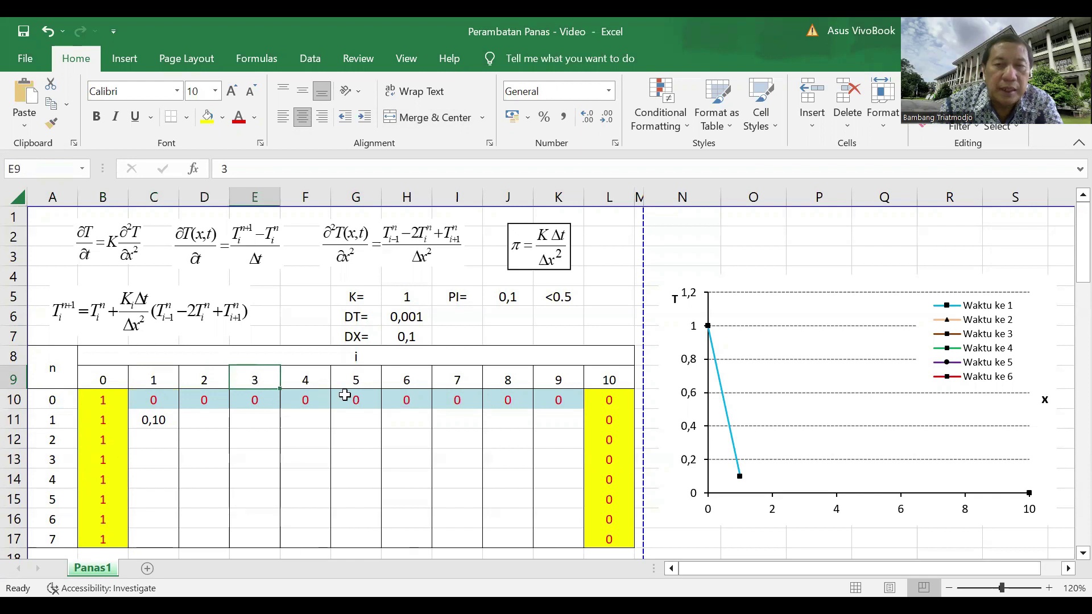
{"action": "left_click", "coordinate": [615, 378]}
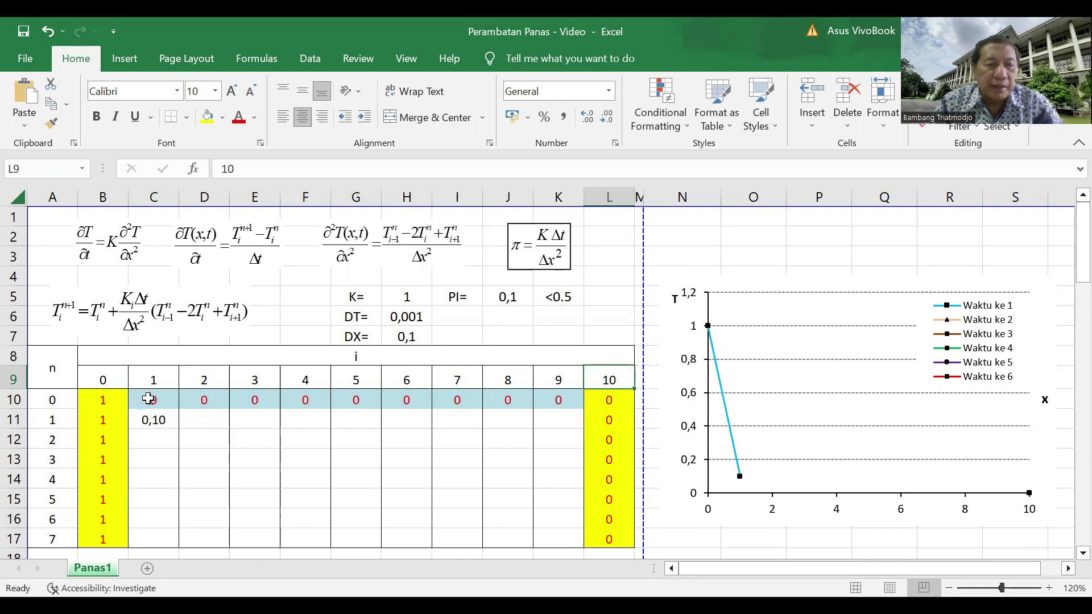
Step: Inspect the initial condition in C10:K10 and the boundary conditions in B10:B17 and L10:L17
{"action": "left_click_drag", "start_coordinate": [151, 402], "coordinate": [547, 402]}
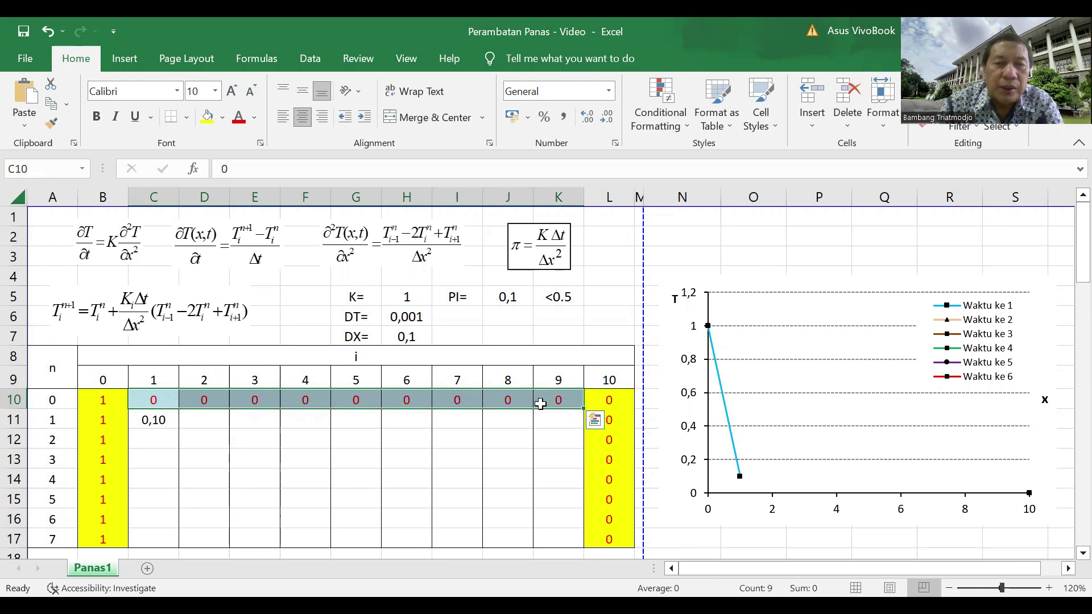
{"action": "left_click", "coordinate": [96, 398]}
{"action": "left_click_drag", "start_coordinate": [95, 398], "coordinate": [93, 539]}
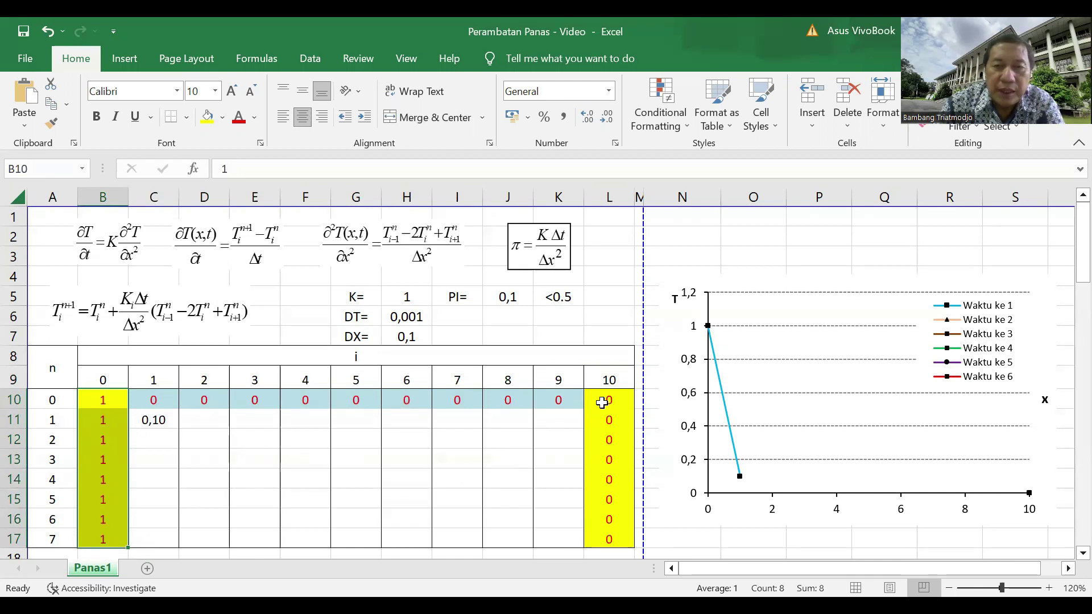
{"action": "left_click", "coordinate": [606, 399]}
{"action": "left_click_drag", "start_coordinate": [606, 399], "coordinate": [614, 534]}
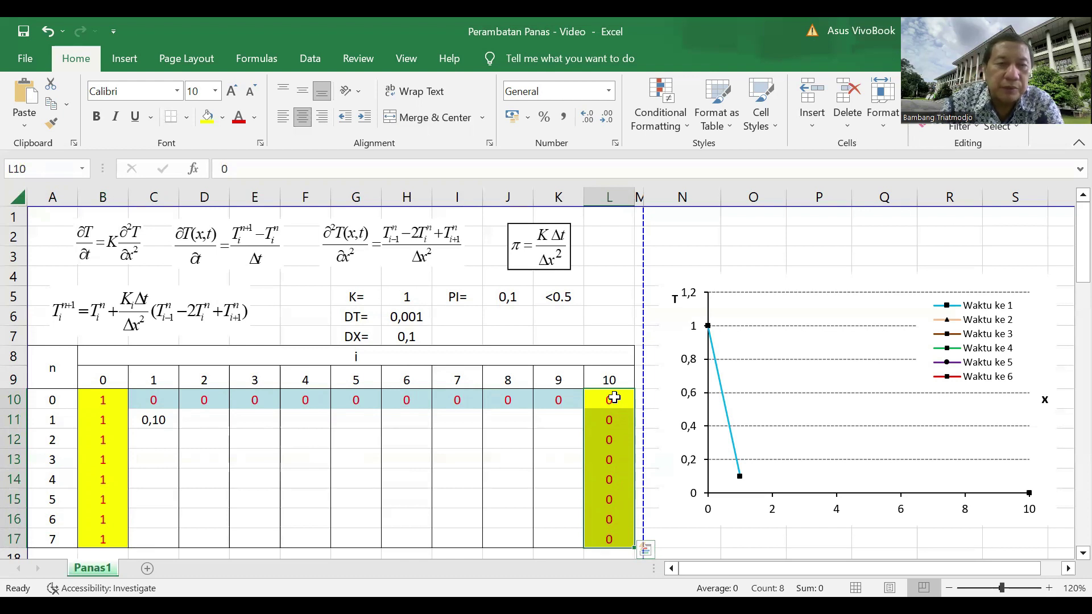
Step: Inspect the interior calculation range C11:K17 and the temperature chart plotted from the table
{"action": "left_click_drag", "start_coordinate": [153, 419], "coordinate": [547, 537]}
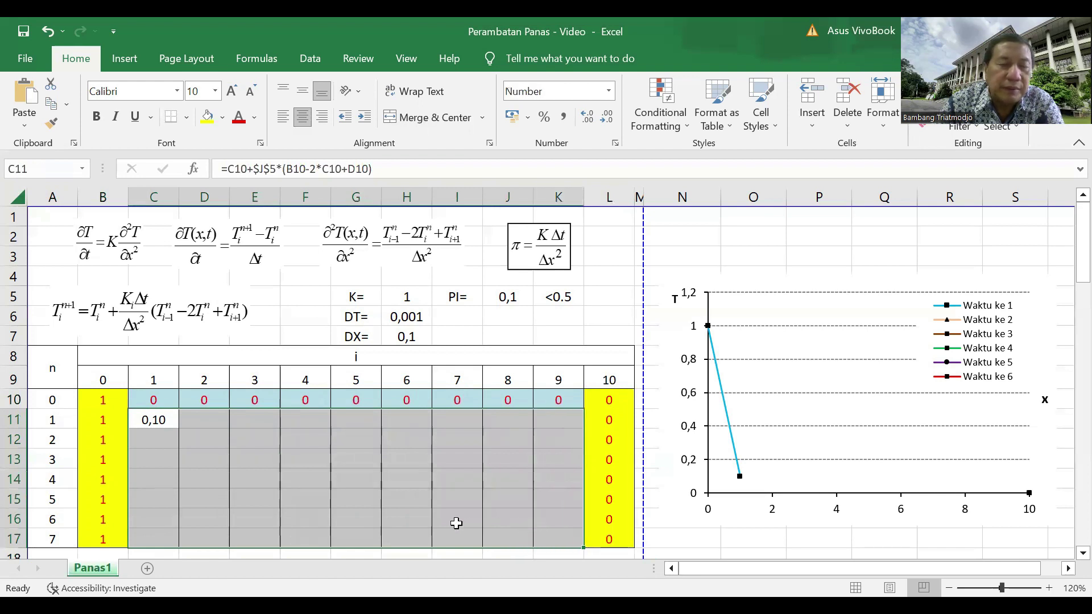
{"action": "left_click", "coordinate": [506, 454]}
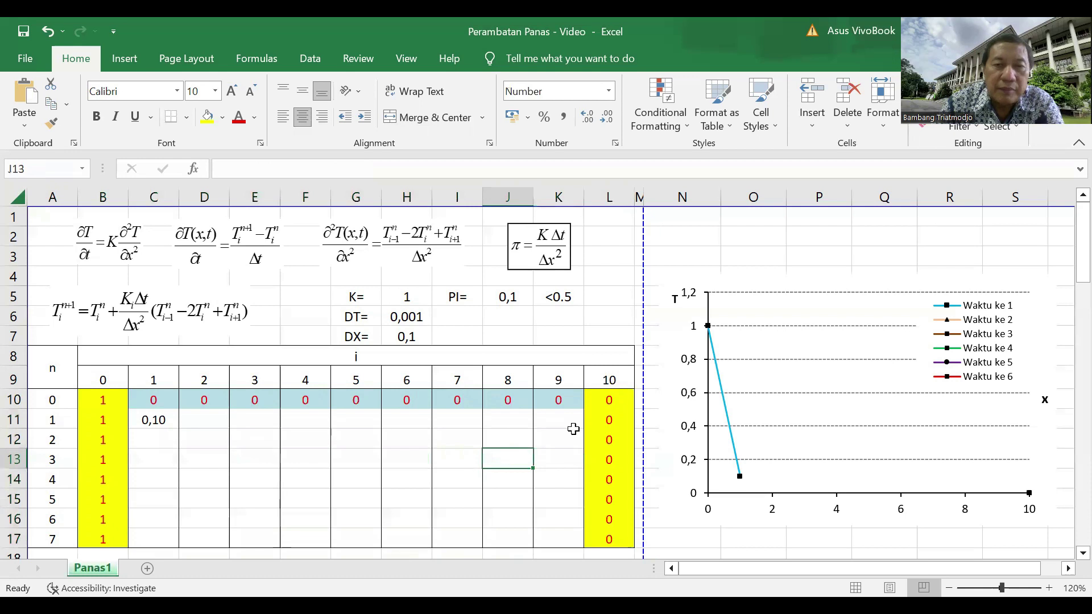
{"action": "left_click", "coordinate": [772, 284]}
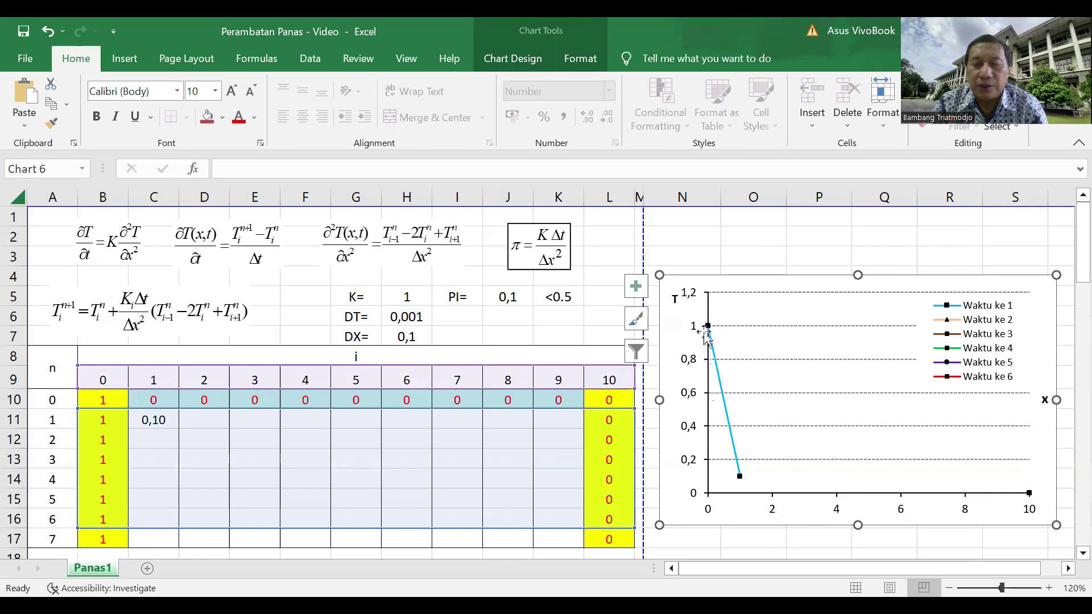
Step: Compare the formula in C11 with the explicit temperature equation and trace its PI reference to cell J5
{"action": "left_click", "coordinate": [149, 422]}
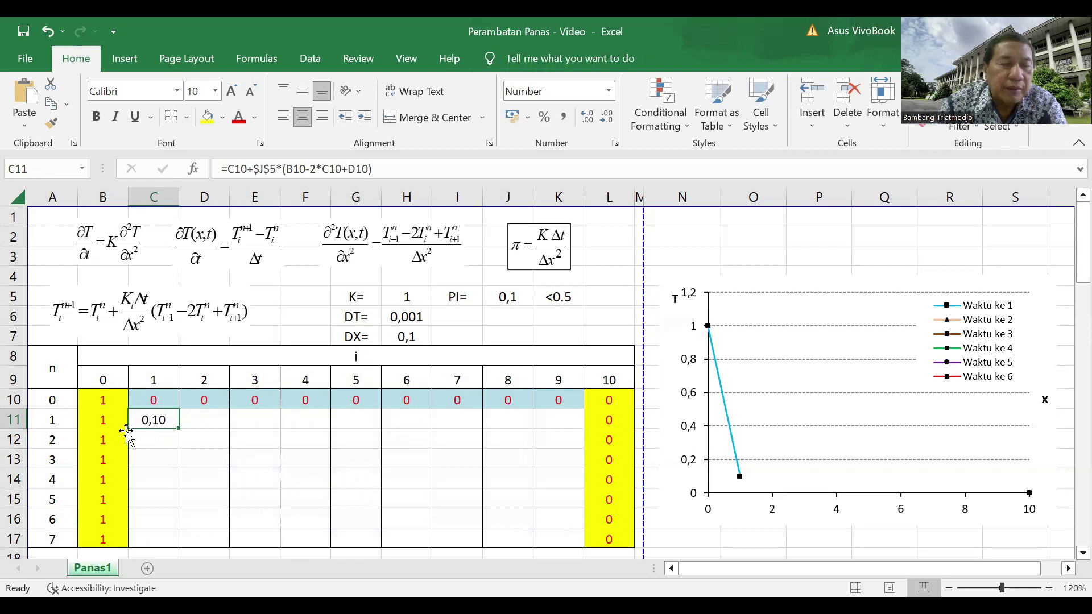
{"action": "left_click", "coordinate": [50, 420]}
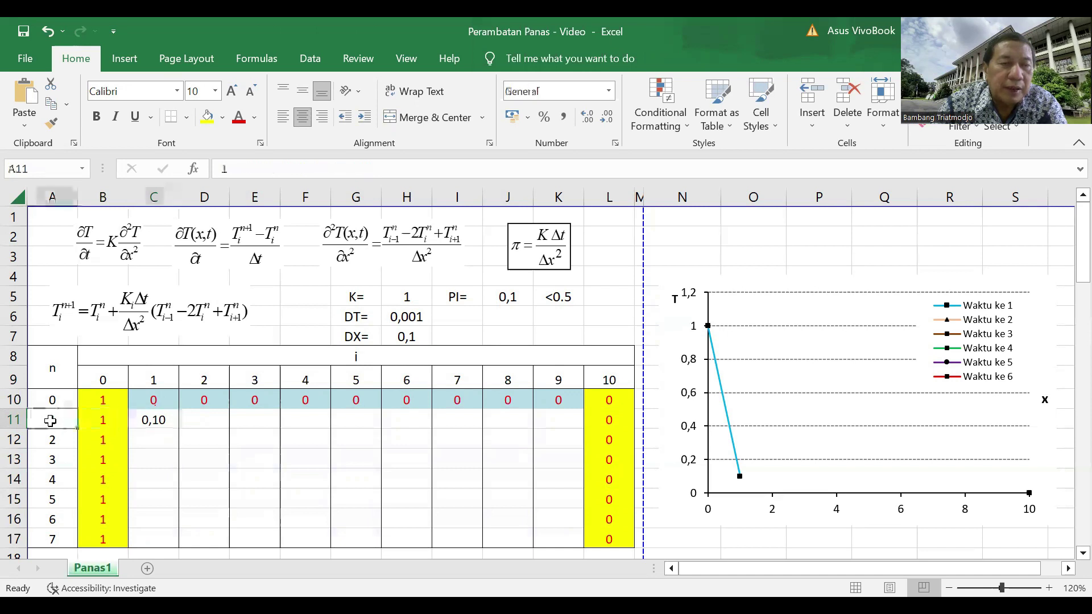
{"action": "left_click", "coordinate": [148, 422]}
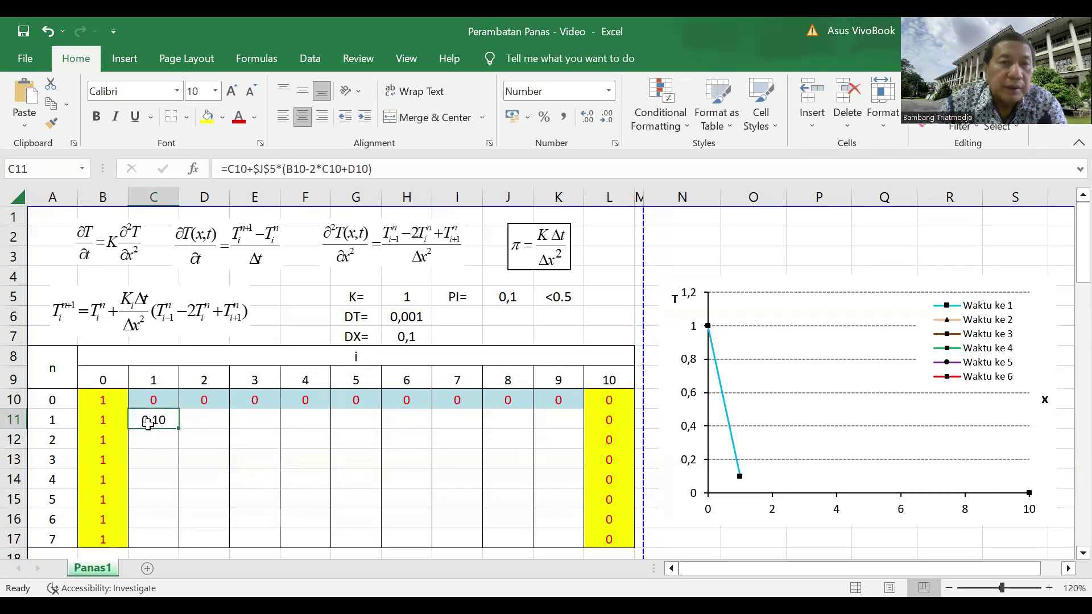
{"action": "left_click", "coordinate": [165, 321]}
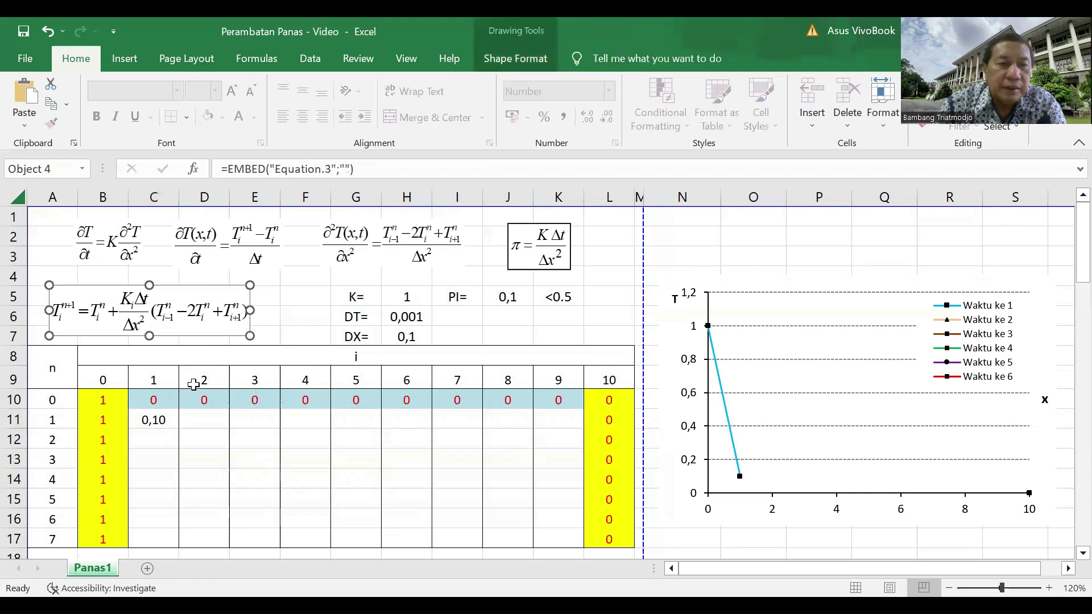
{"action": "left_click", "coordinate": [164, 420]}
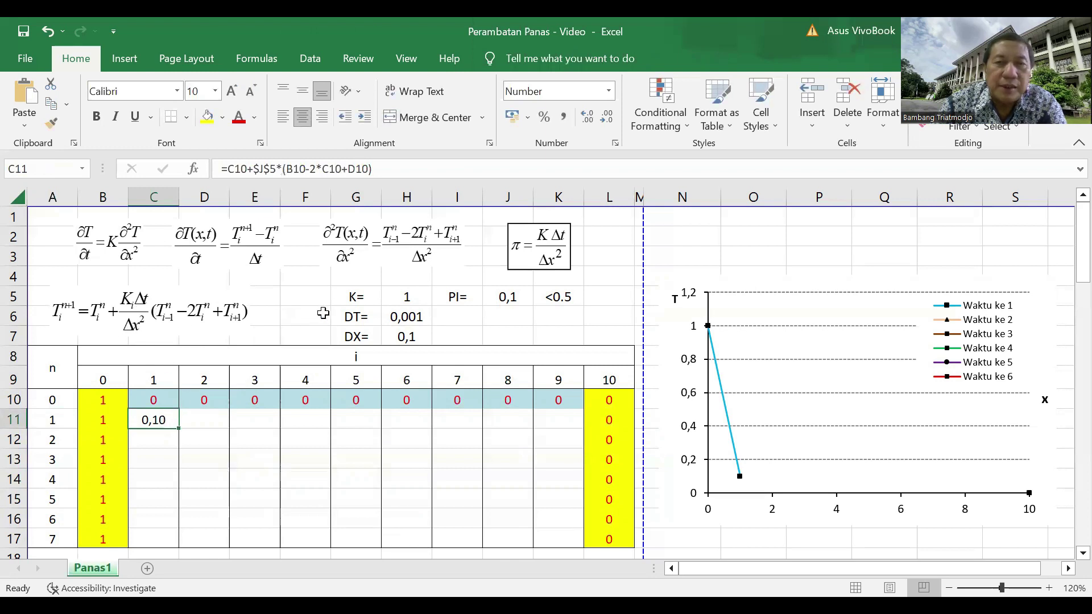
{"action": "left_click", "coordinate": [463, 297]}
{"action": "left_click", "coordinate": [515, 296]}
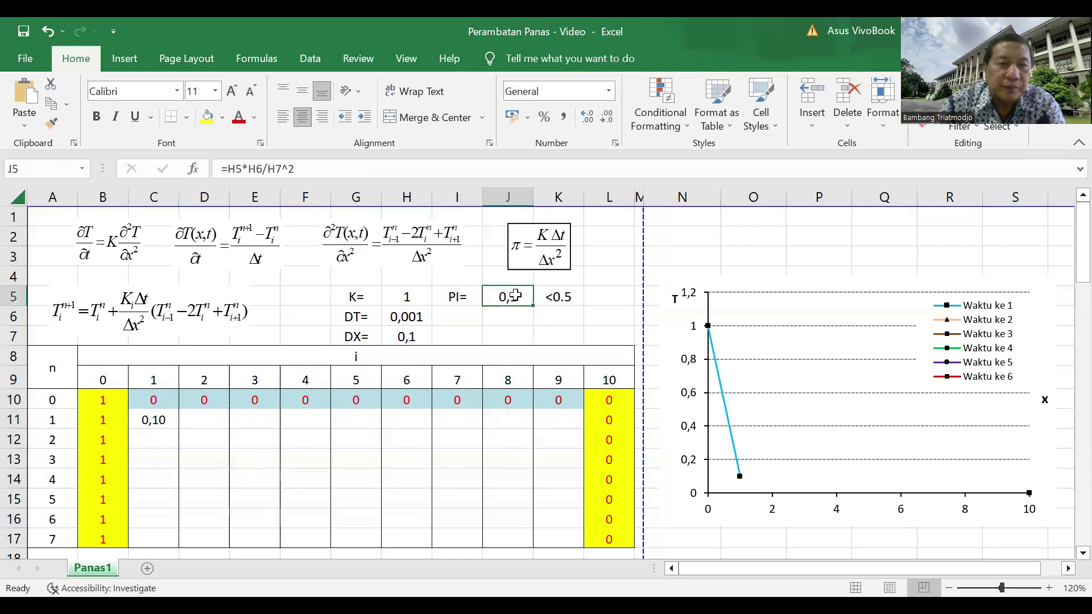
{"action": "left_click", "coordinate": [157, 421]}
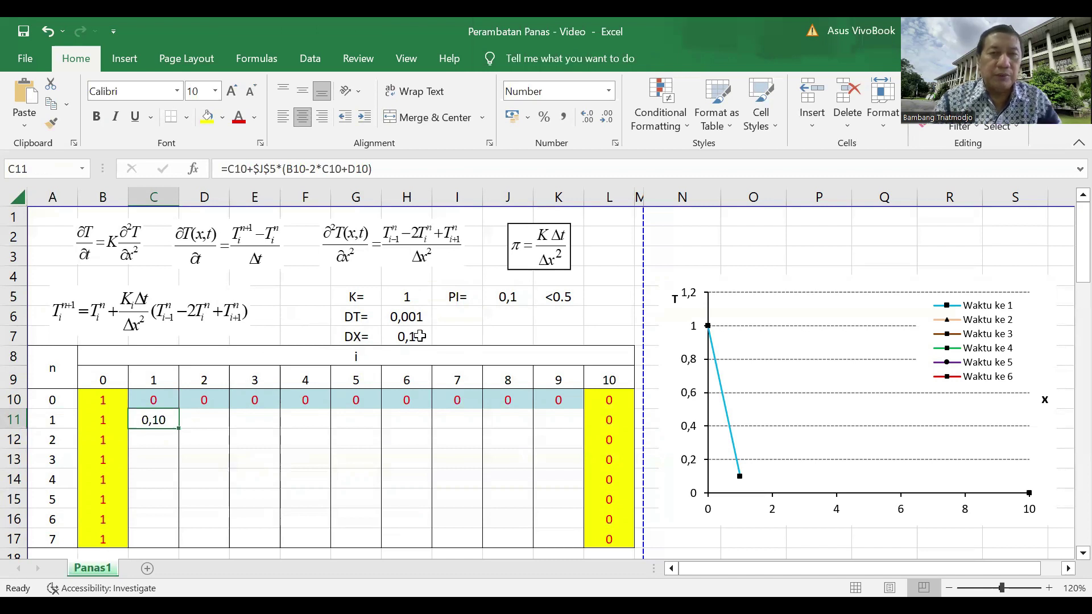
{"action": "left_click", "coordinate": [509, 298]}
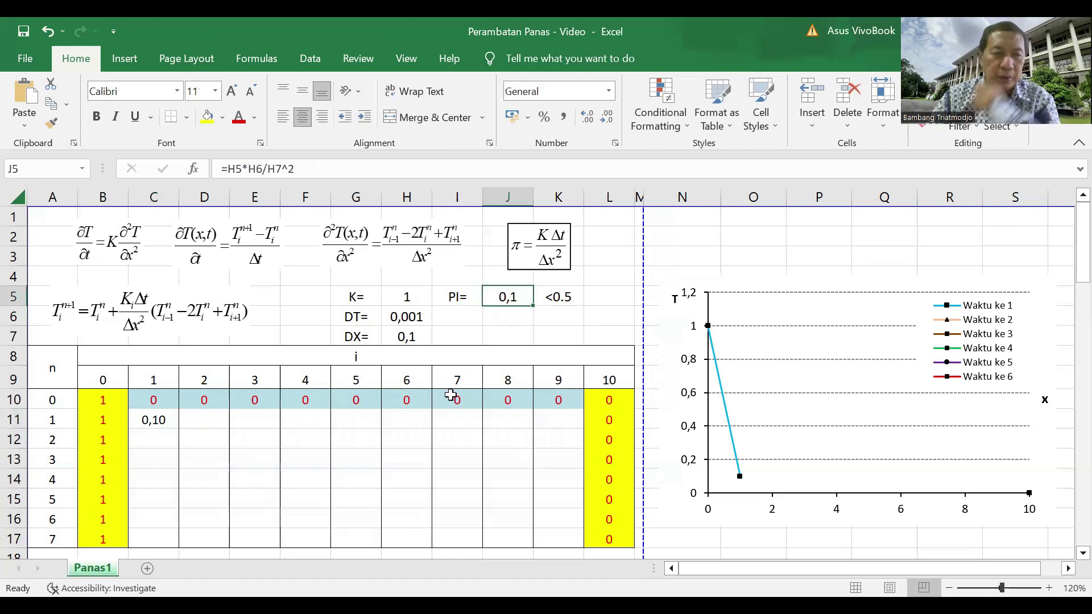
Step: Go through the row 11 cells from C11 to I11 where the first time step's temperatures are calculated
{"action": "left_click", "coordinate": [164, 419]}
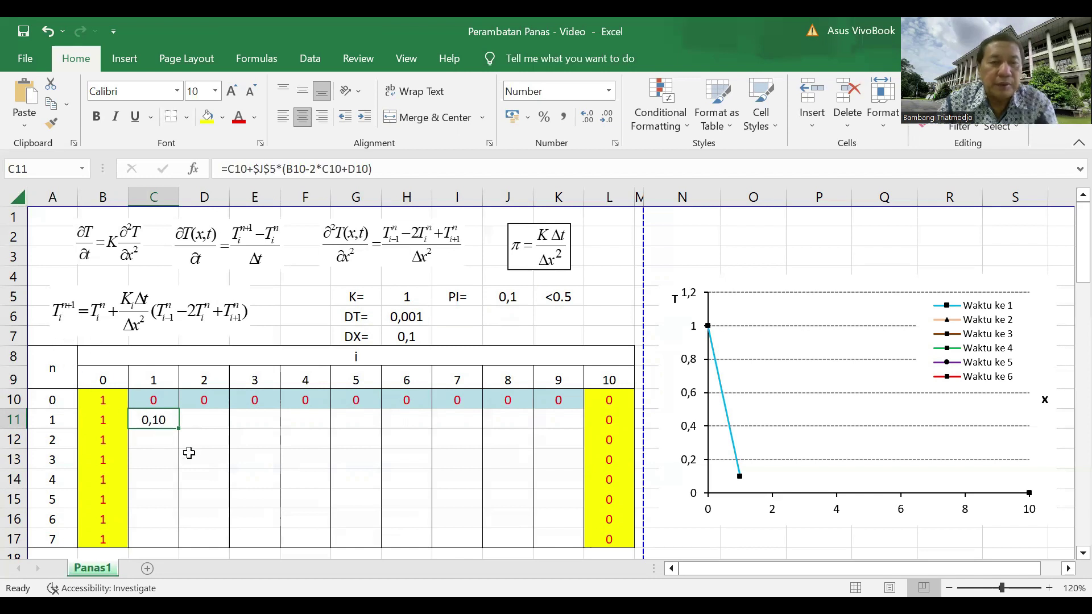
{"action": "left_click", "coordinate": [206, 418]}
{"action": "left_click", "coordinate": [253, 418]}
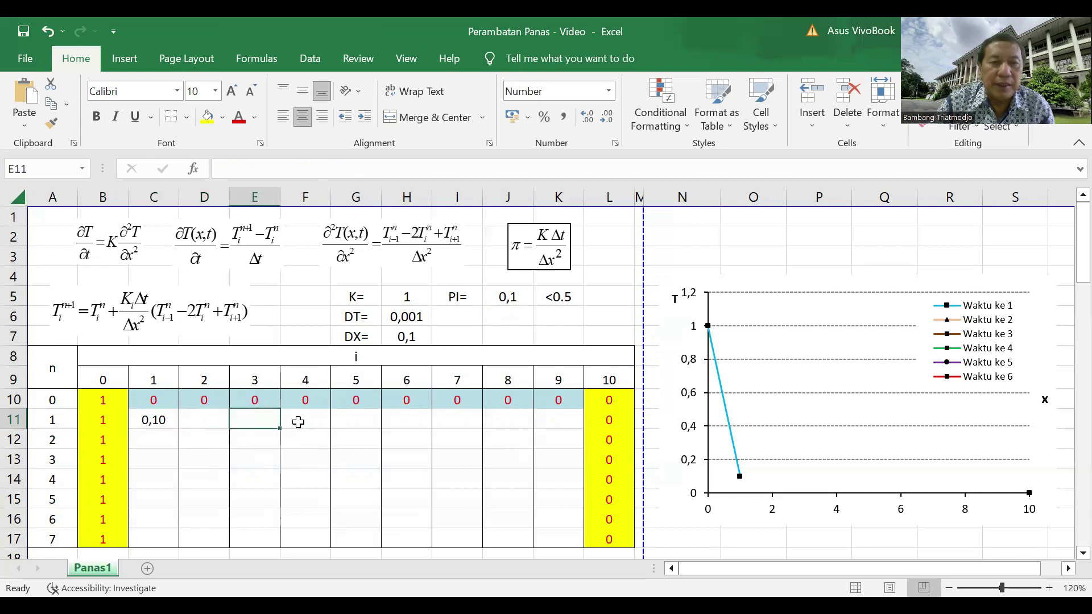
{"action": "left_click", "coordinate": [304, 421]}
{"action": "left_click", "coordinate": [351, 420]}
{"action": "left_click", "coordinate": [391, 418]}
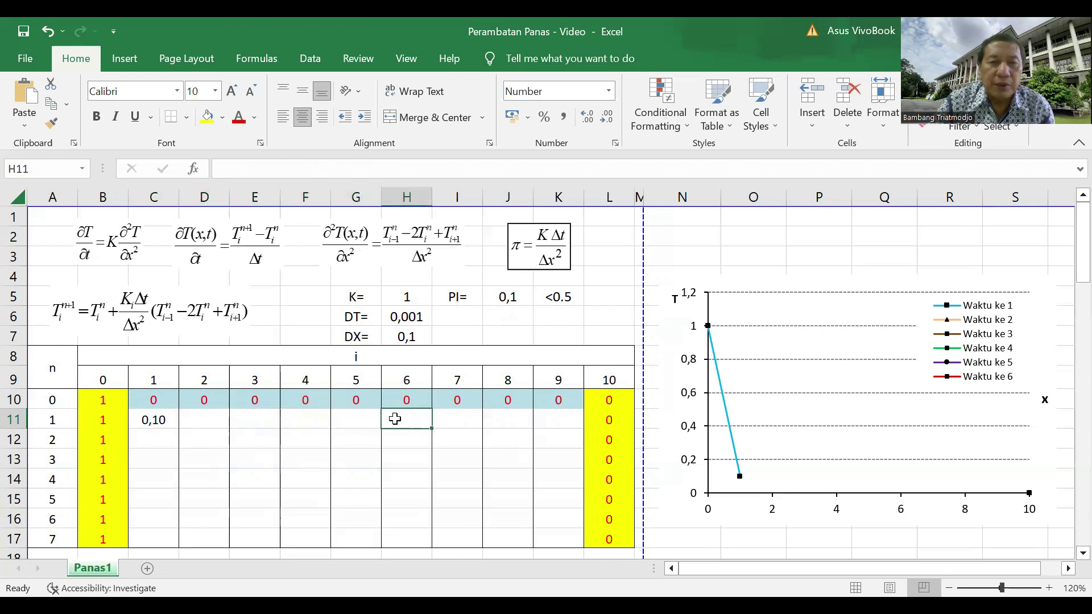
{"action": "left_click", "coordinate": [452, 418]}
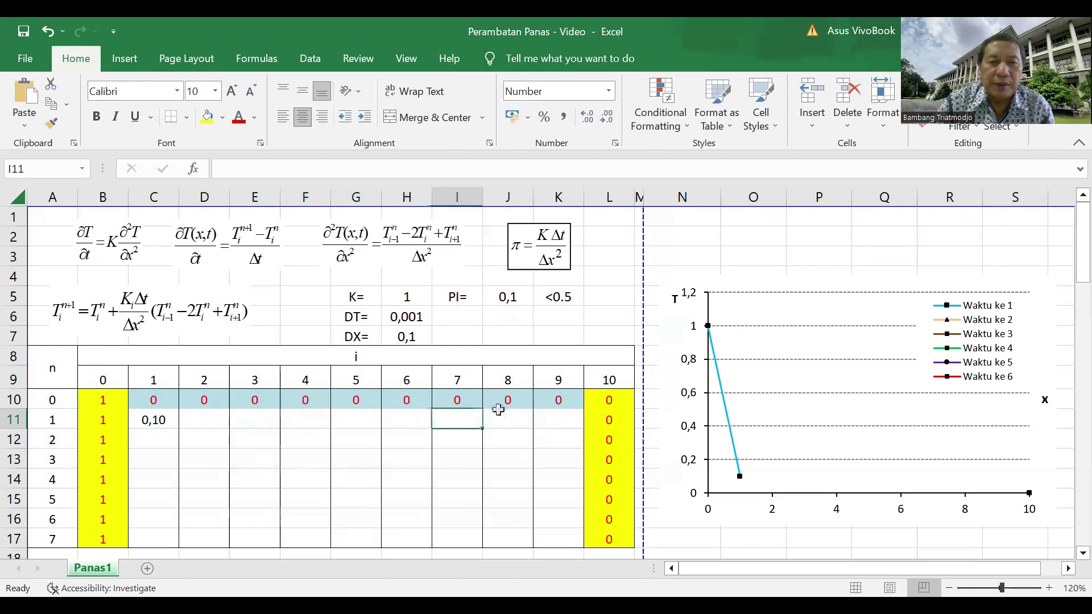
Step: Copy the temperature formula from C11 across row 11 through K11
{"action": "left_click", "coordinate": [156, 418]}
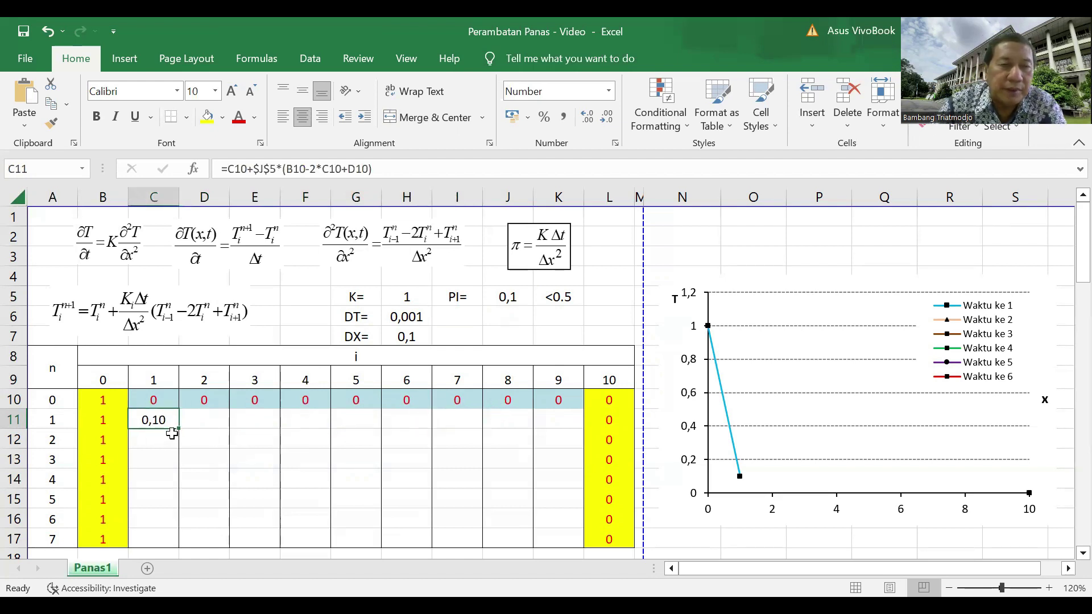
{"action": "left_click_drag", "start_coordinate": [179, 427], "coordinate": [220, 431]}
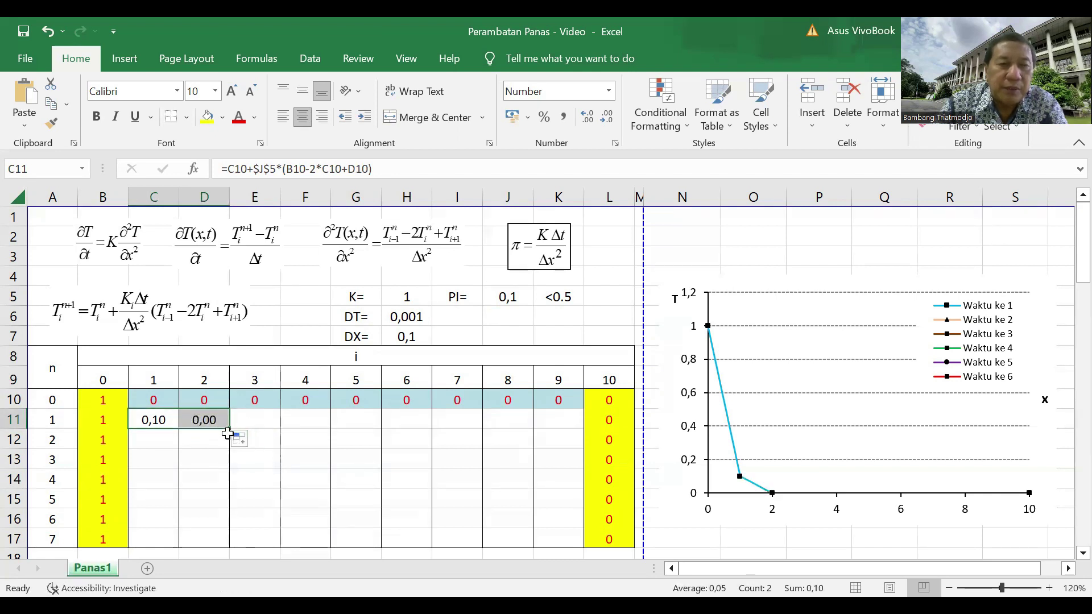
{"action": "left_click_drag", "start_coordinate": [229, 430], "coordinate": [566, 434]}
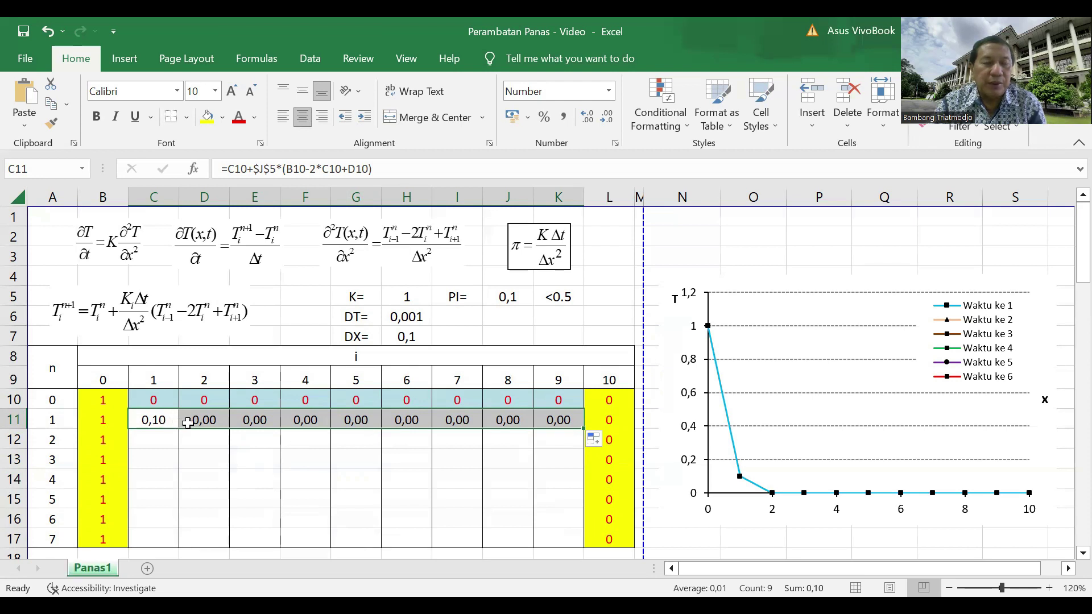
Step: Check the copied formulas in row 11 and examine the temperature curve plotted in the chart
{"action": "left_click", "coordinate": [208, 421]}
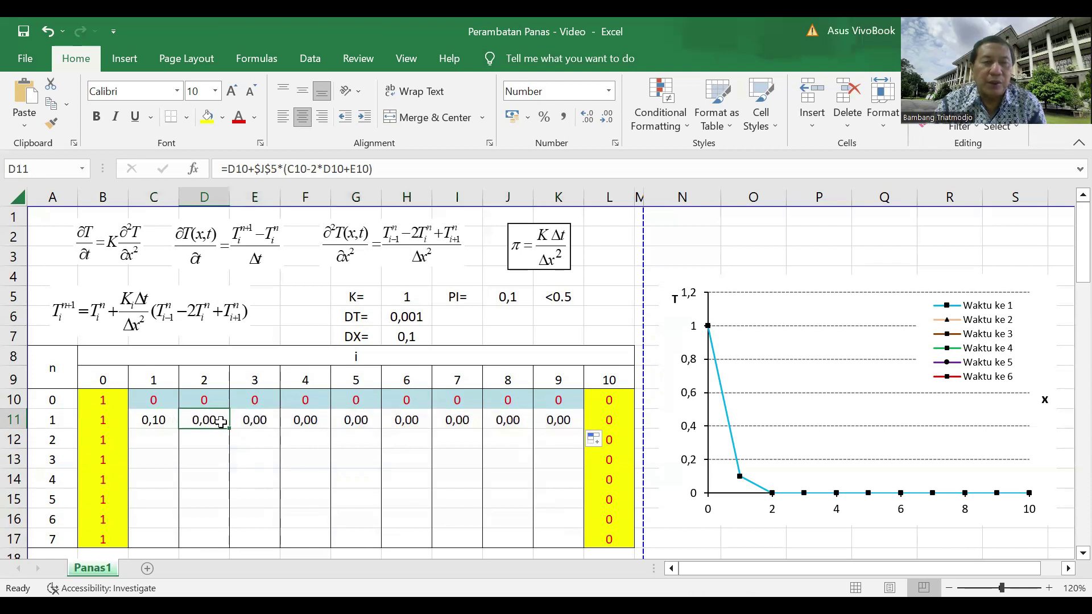
{"action": "left_click", "coordinate": [268, 419]}
{"action": "left_click", "coordinate": [298, 422]}
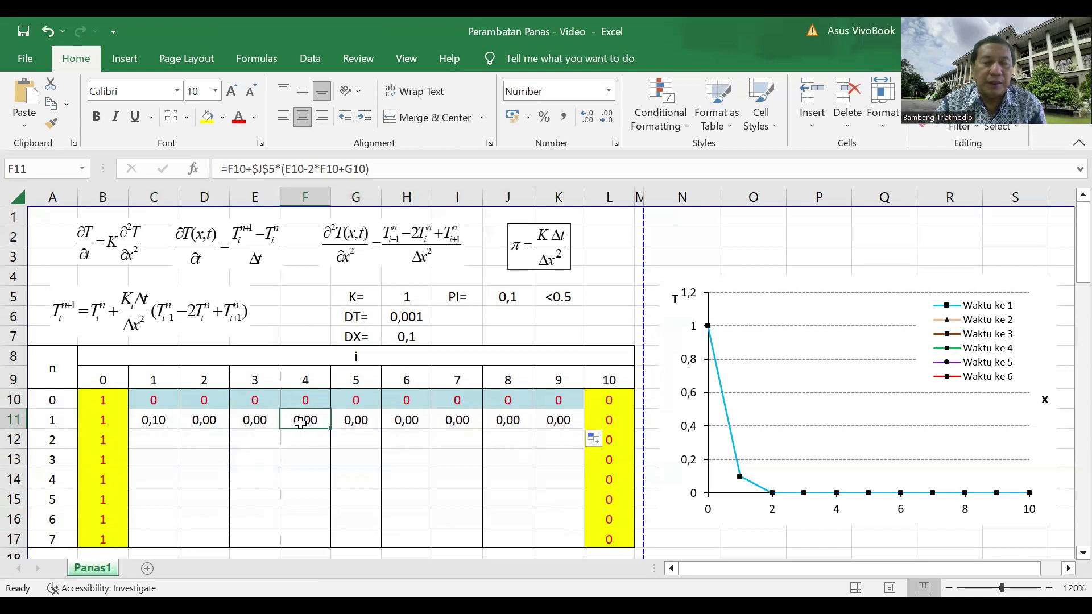
{"action": "left_click", "coordinate": [209, 421]}
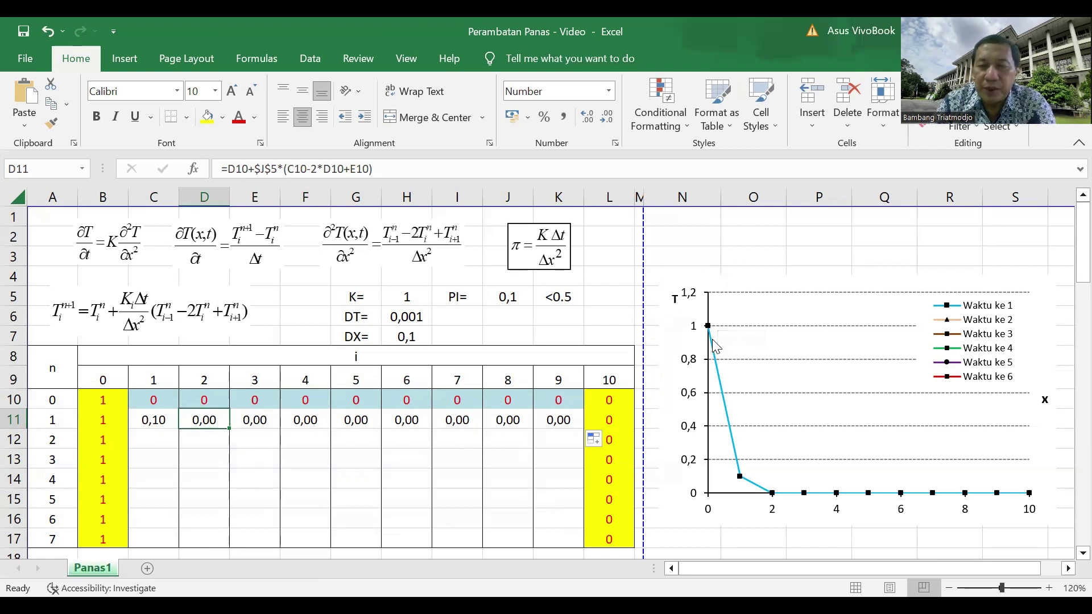
{"action": "mouse_move", "coordinate": [711, 332]}
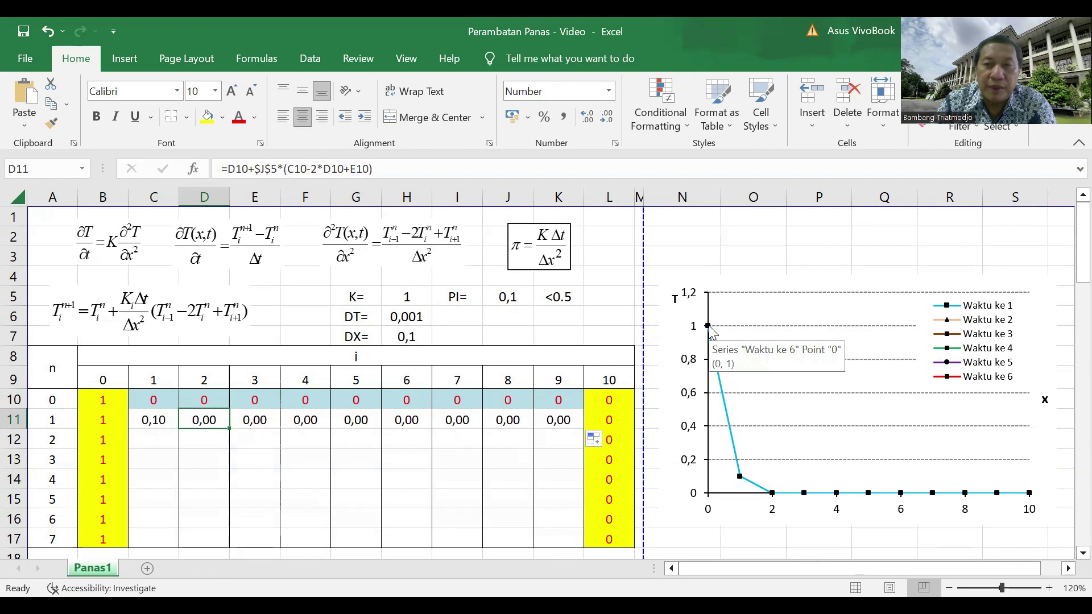
{"action": "left_click", "coordinate": [712, 329]}
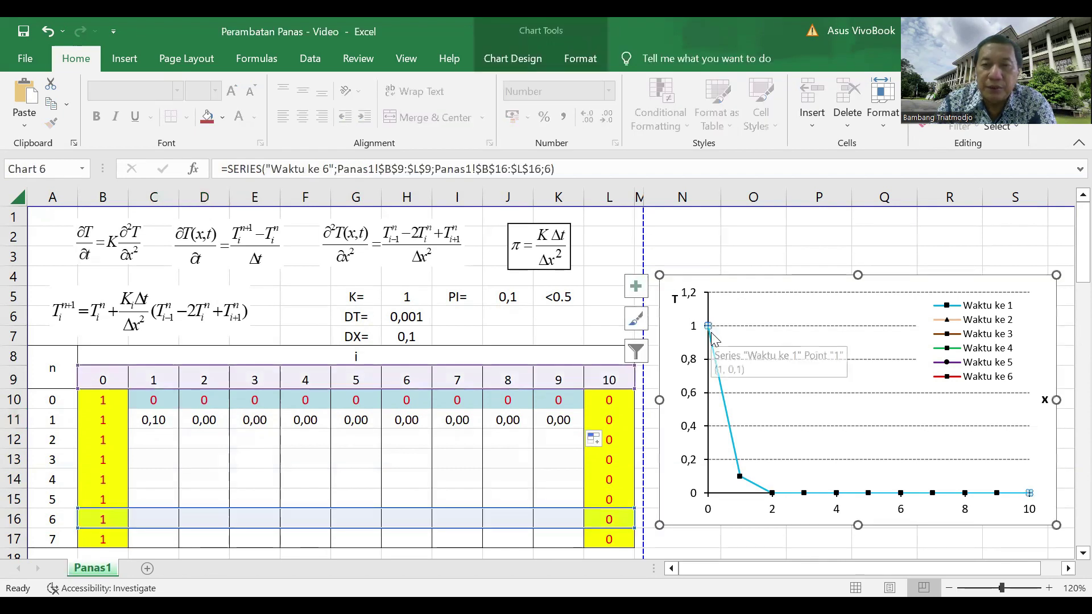
{"action": "mouse_move", "coordinate": [737, 482]}
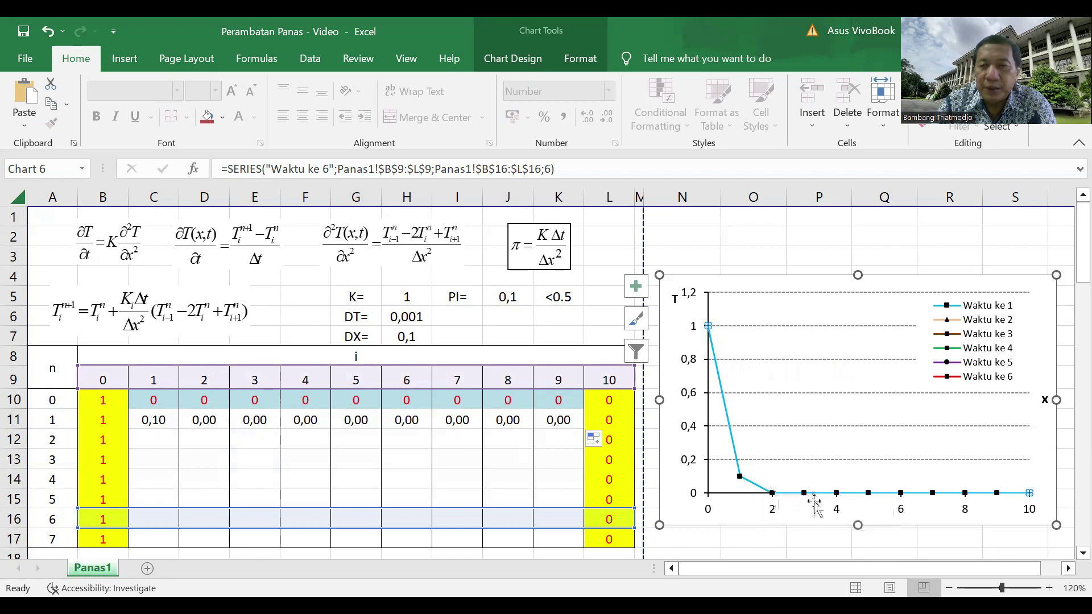
{"action": "left_click", "coordinate": [560, 419]}
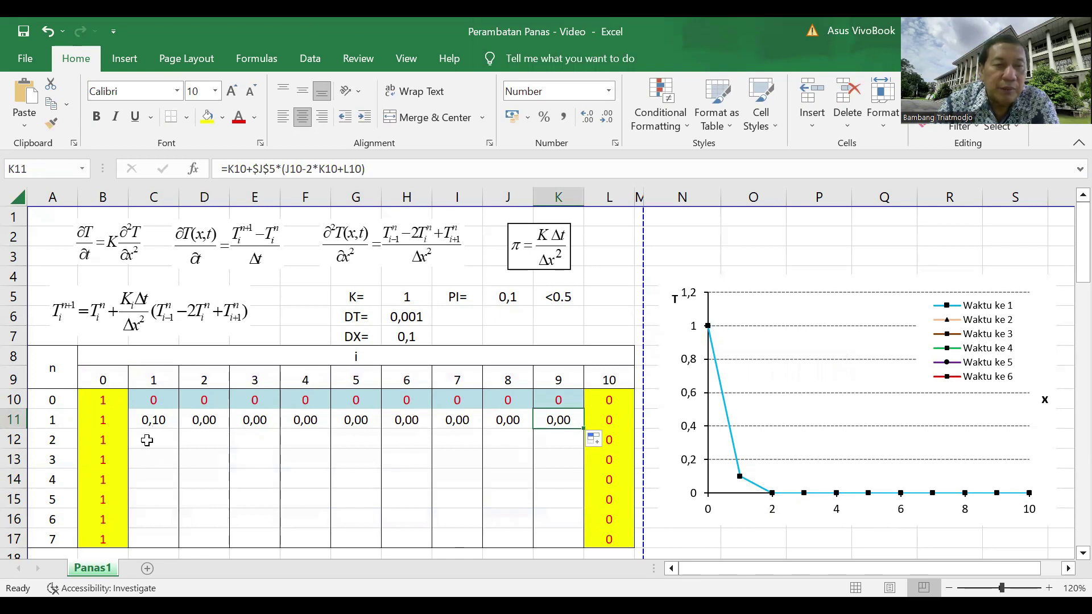
Step: Copy the formulas in C11:K11 down to row 12 for time step 2
{"action": "left_click", "coordinate": [48, 444]}
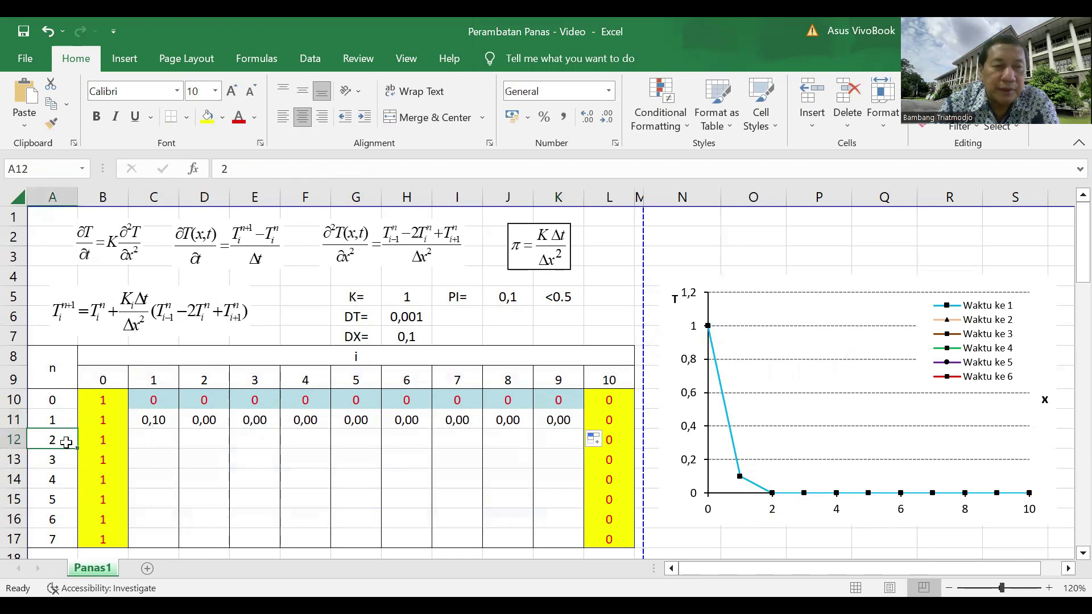
{"action": "left_click_drag", "start_coordinate": [152, 420], "coordinate": [565, 424]}
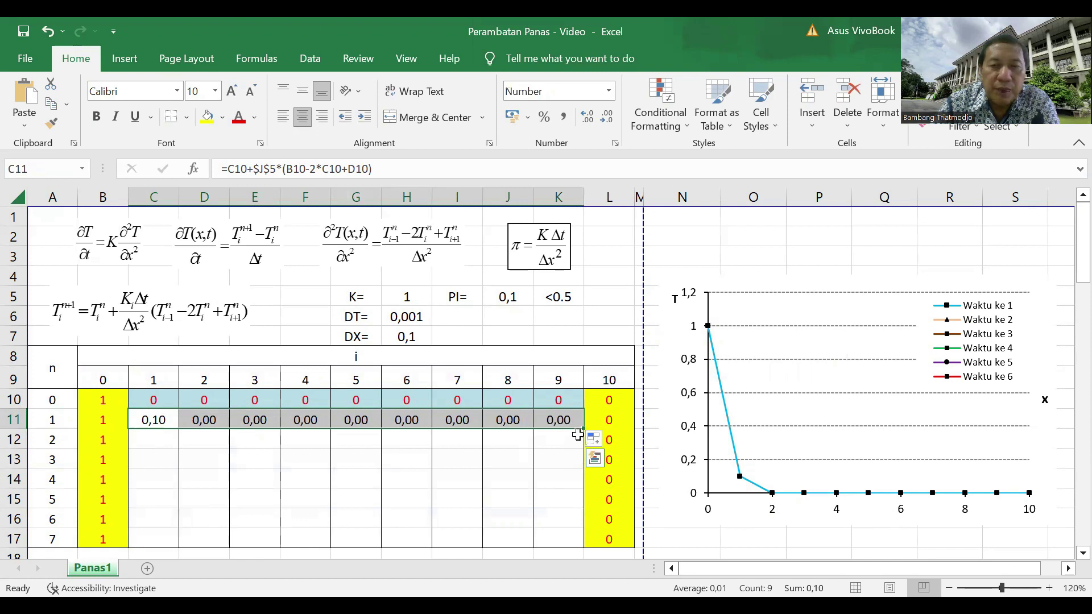
{"action": "left_click_drag", "start_coordinate": [584, 432], "coordinate": [589, 447]}
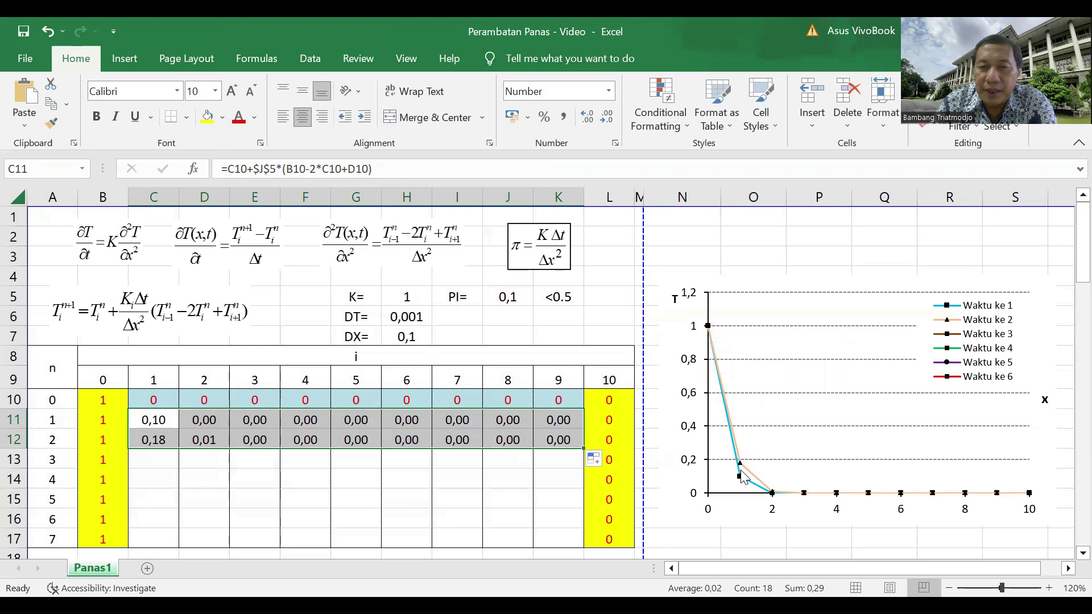
Step: Extend the formulas in C12:K12 down through row 17 to fill time steps 3 to 7
{"action": "mouse_move", "coordinate": [737, 479]}
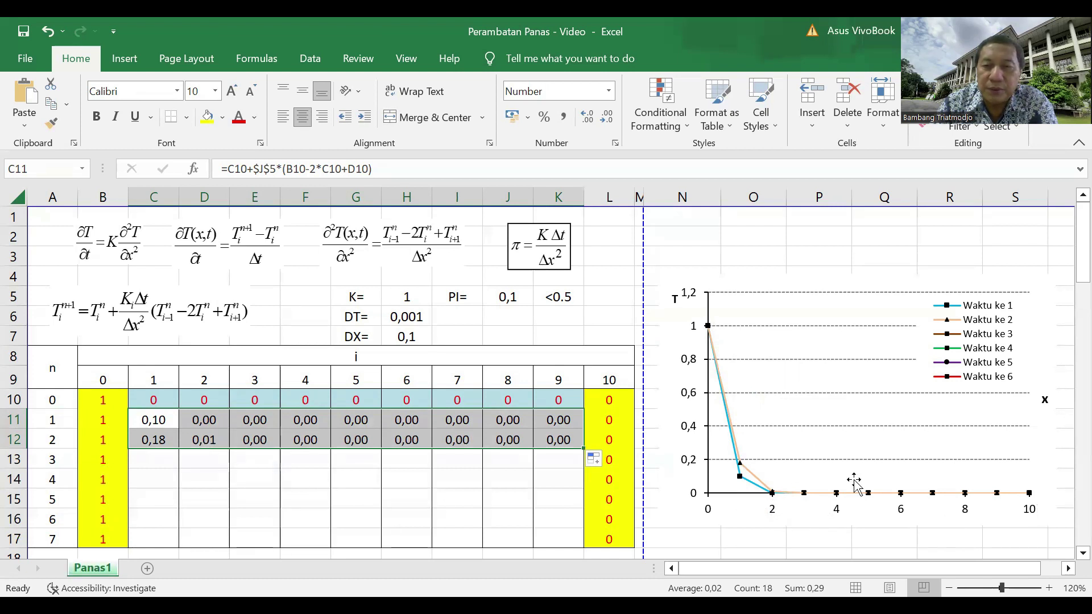
{"action": "left_click", "coordinate": [148, 437]}
{"action": "left_click_drag", "start_coordinate": [148, 436], "coordinate": [593, 478]}
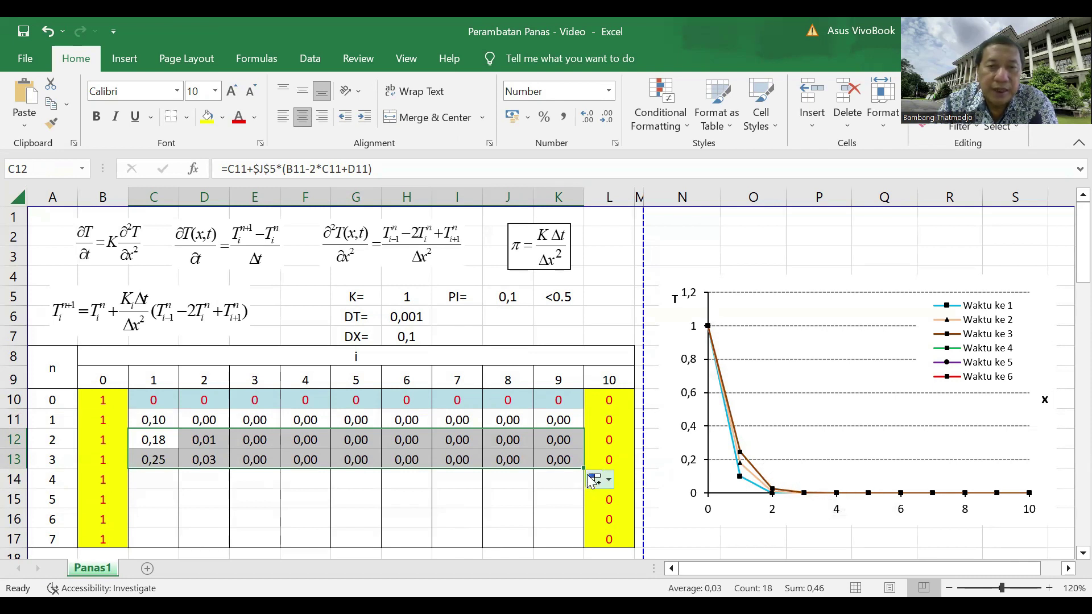
{"action": "left_click_drag", "start_coordinate": [583, 470], "coordinate": [583, 487]}
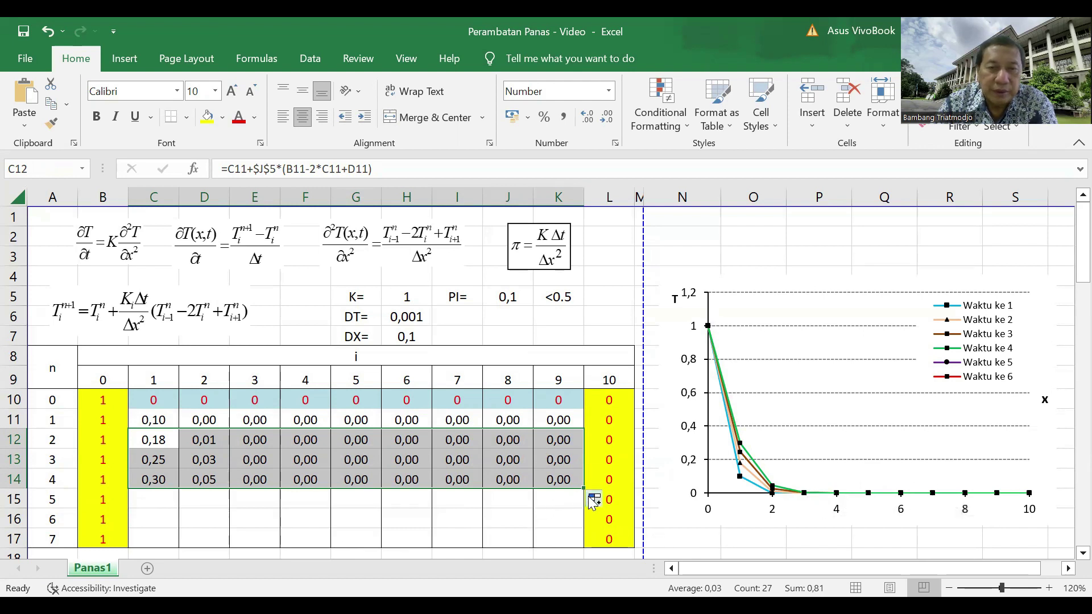
{"action": "left_click_drag", "start_coordinate": [583, 488], "coordinate": [584, 508]}
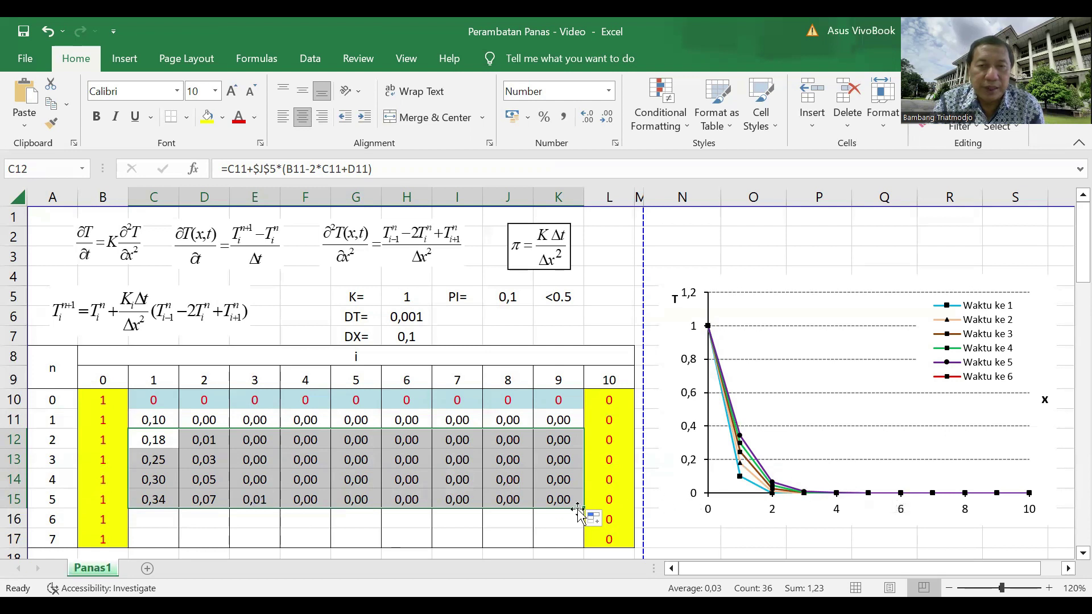
{"action": "left_click_drag", "start_coordinate": [584, 507], "coordinate": [586, 540]}
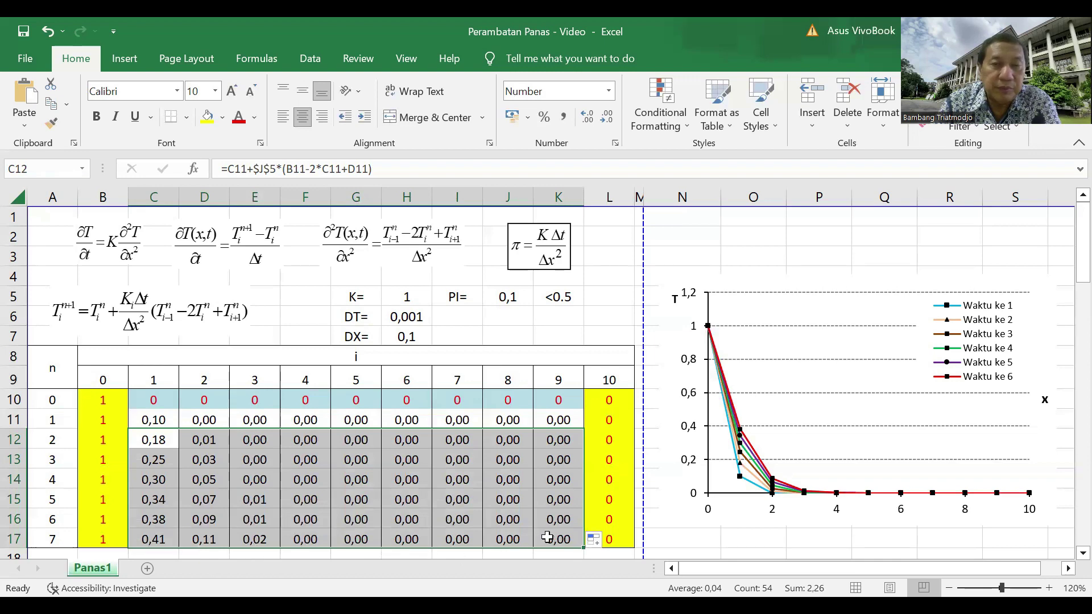
Step: Review the K, DT, DX and PI parameters, and set the time step DT in H6 to 0,002
{"action": "left_click_drag", "start_coordinate": [350, 297], "coordinate": [402, 338]}
{"action": "left_click_drag", "start_coordinate": [457, 296], "coordinate": [508, 297]}
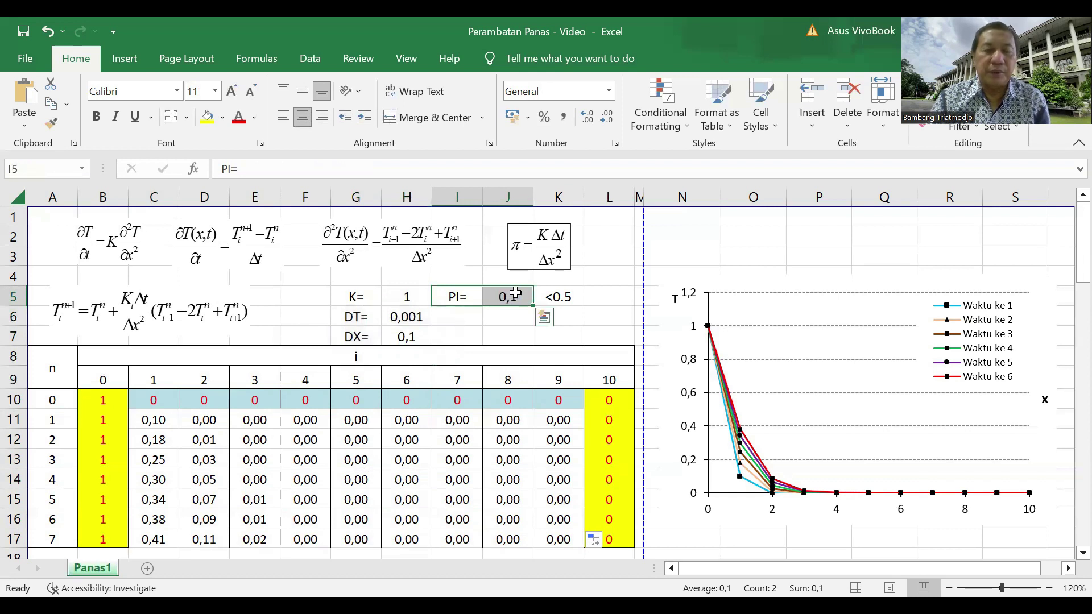
{"action": "left_click", "coordinate": [407, 316]}
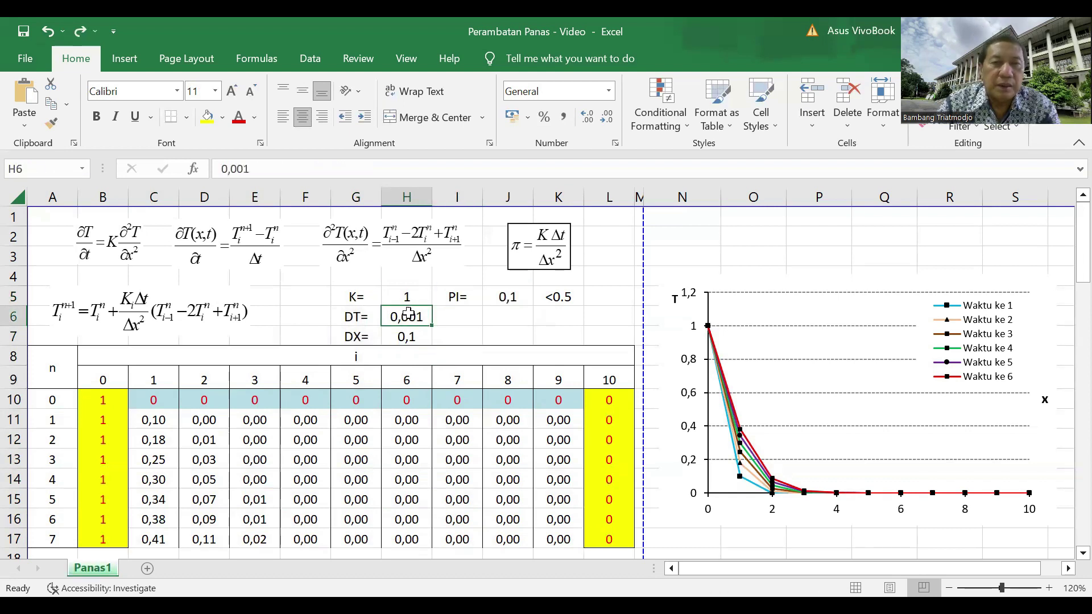
{"action": "left_click", "coordinate": [257, 169]}
{"action": "key", "text": "BackSpace"}
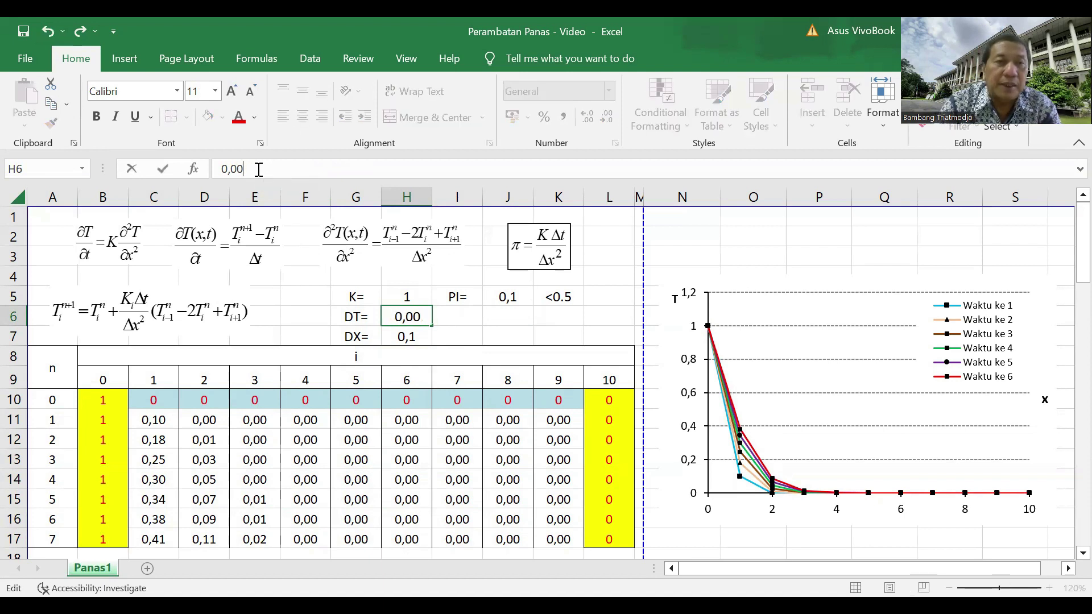
{"action": "type", "text": "2"}
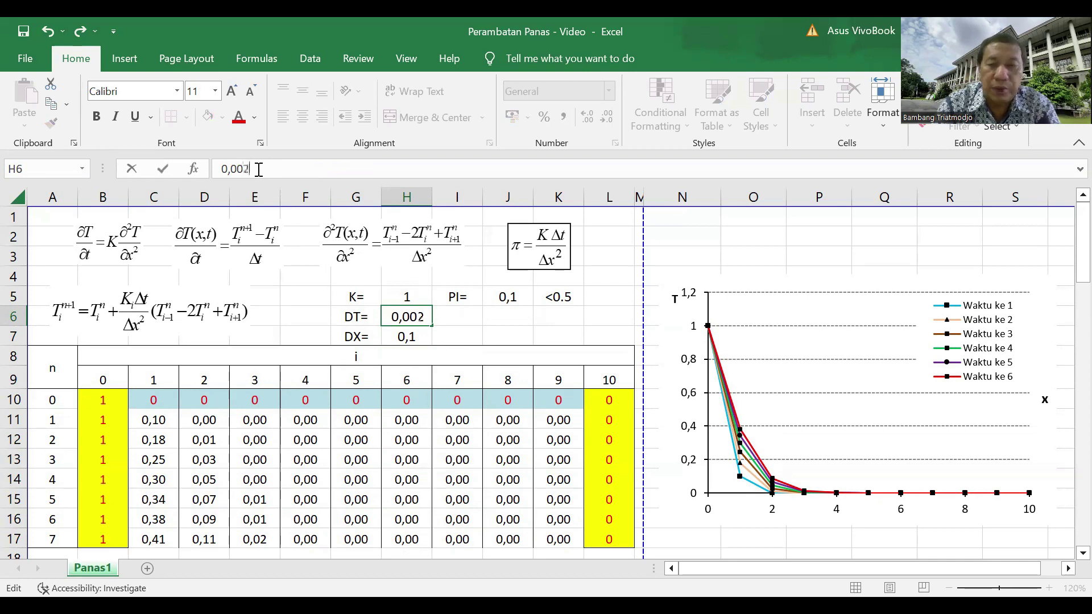
{"action": "key", "text": "Return"}
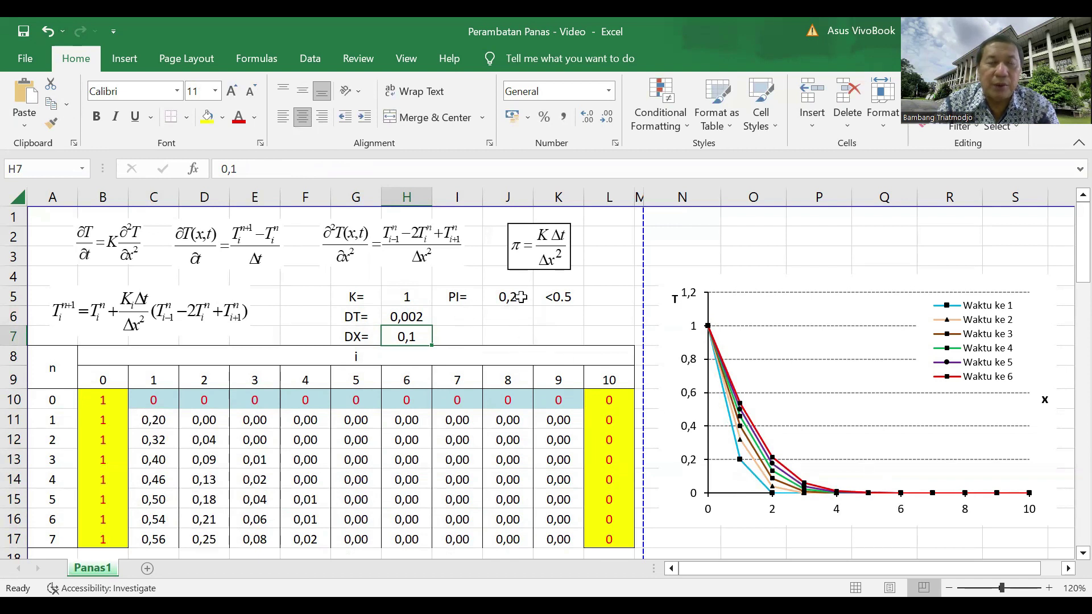
Step: Set the time step DT in H6 to 0,003
{"action": "left_click", "coordinate": [408, 317]}
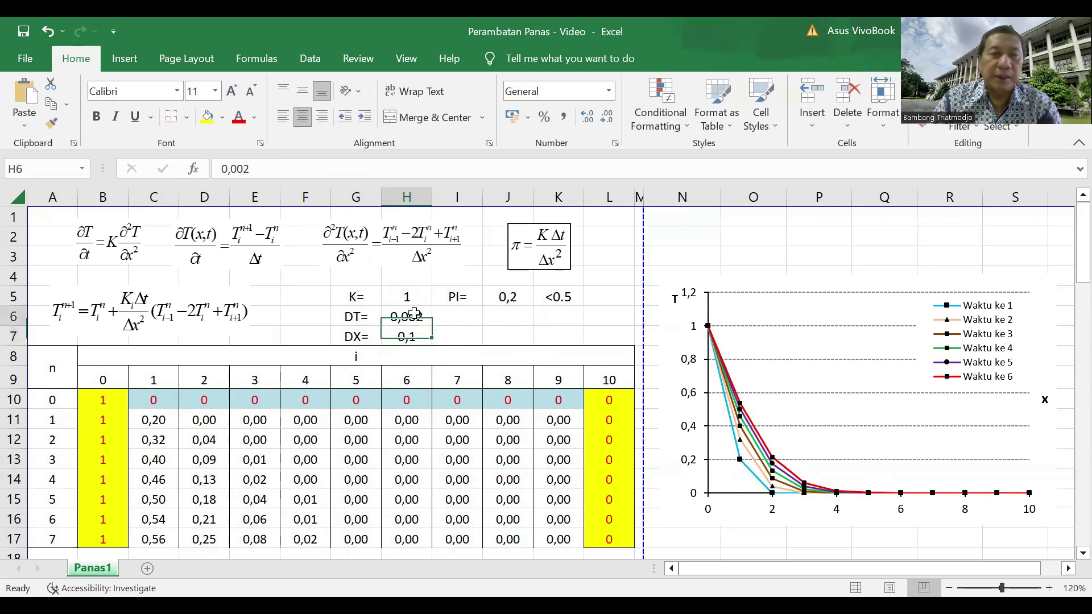
{"action": "left_click", "coordinate": [270, 168]}
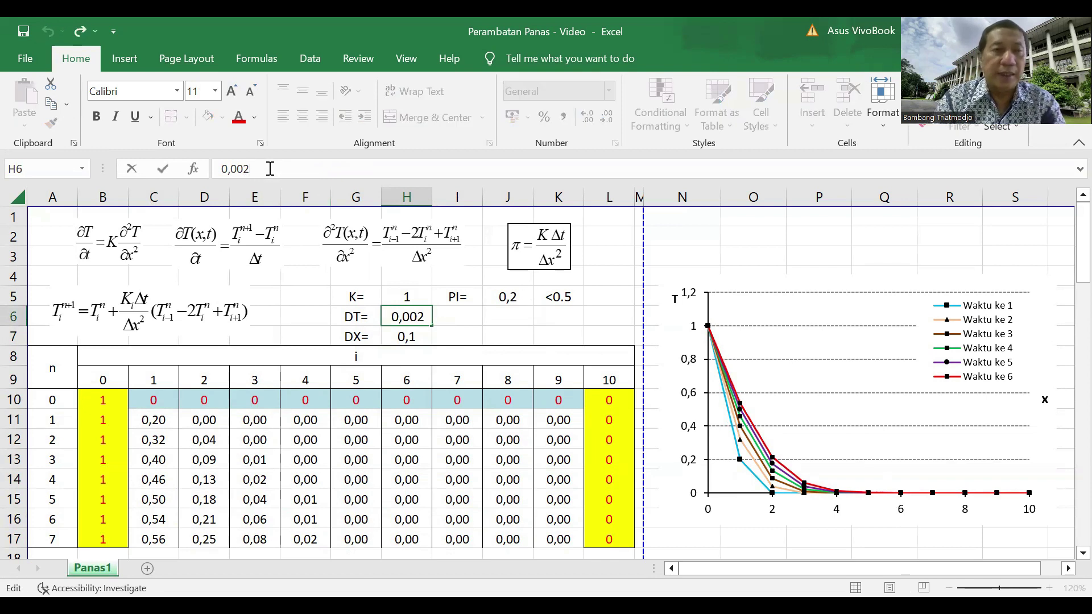
{"action": "key", "text": "BackSpace"}
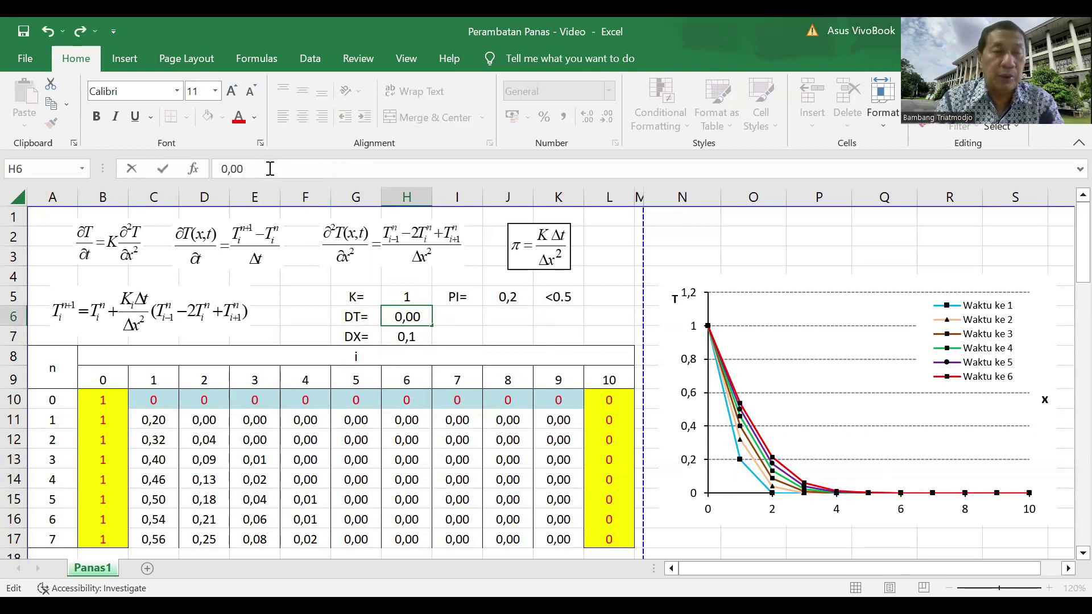
{"action": "type", "text": "3"}
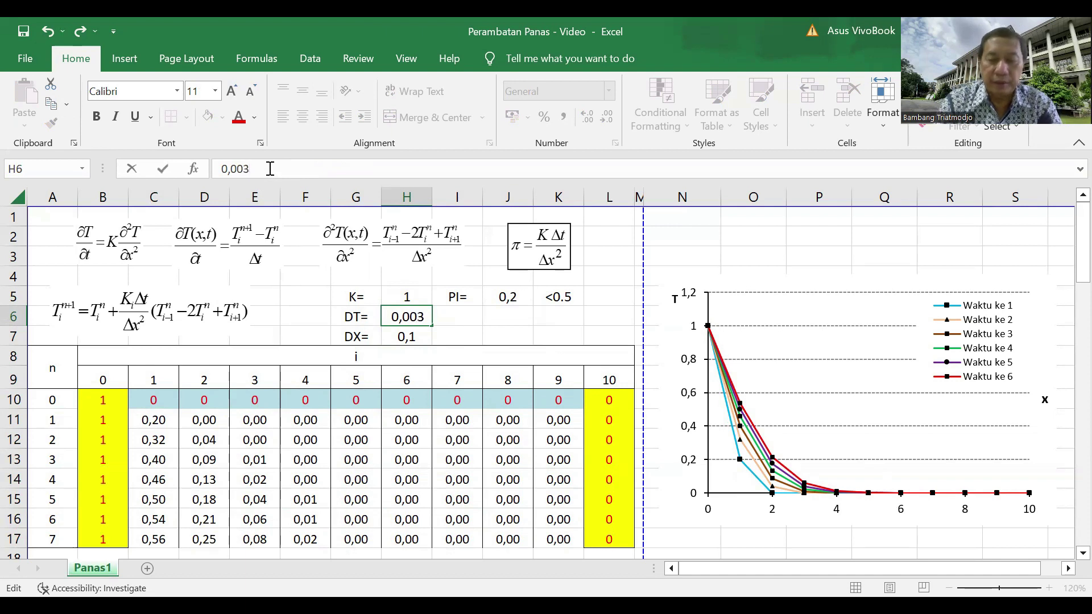
{"action": "key", "text": "Return"}
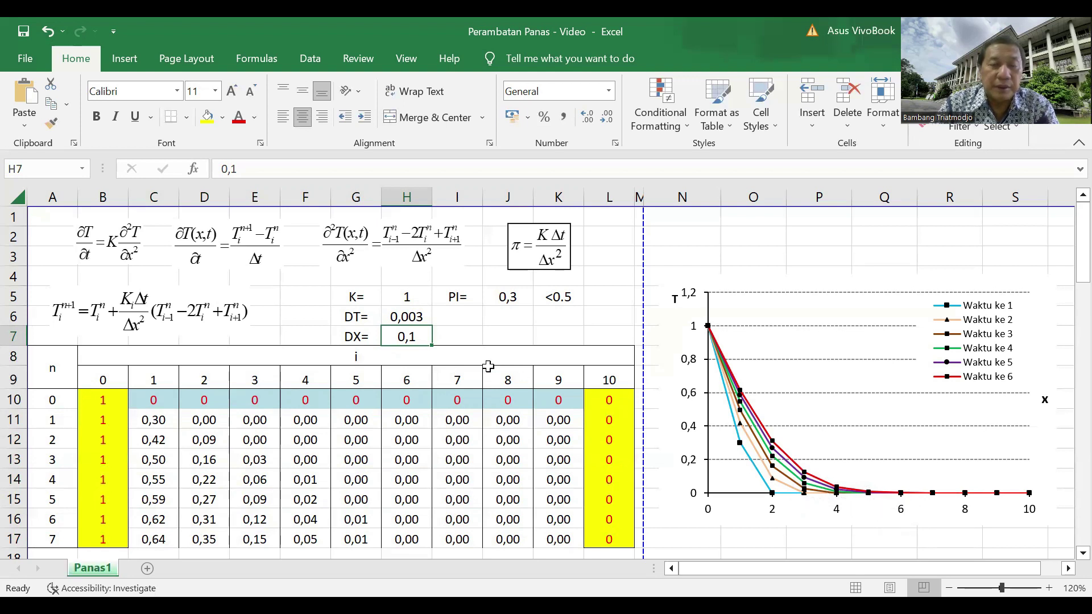
Step: Set the time step DT in H6 to 0,004
{"action": "key", "text": "Up"}
{"action": "left_click", "coordinate": [285, 170]}
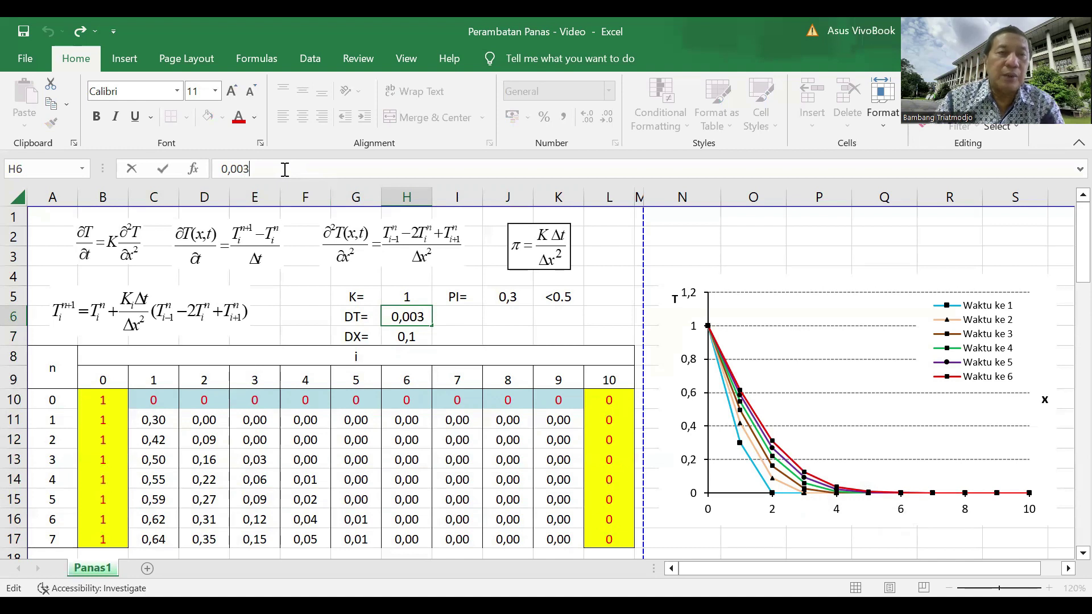
{"action": "key", "text": "BackSpace"}
{"action": "type", "text": "4"}
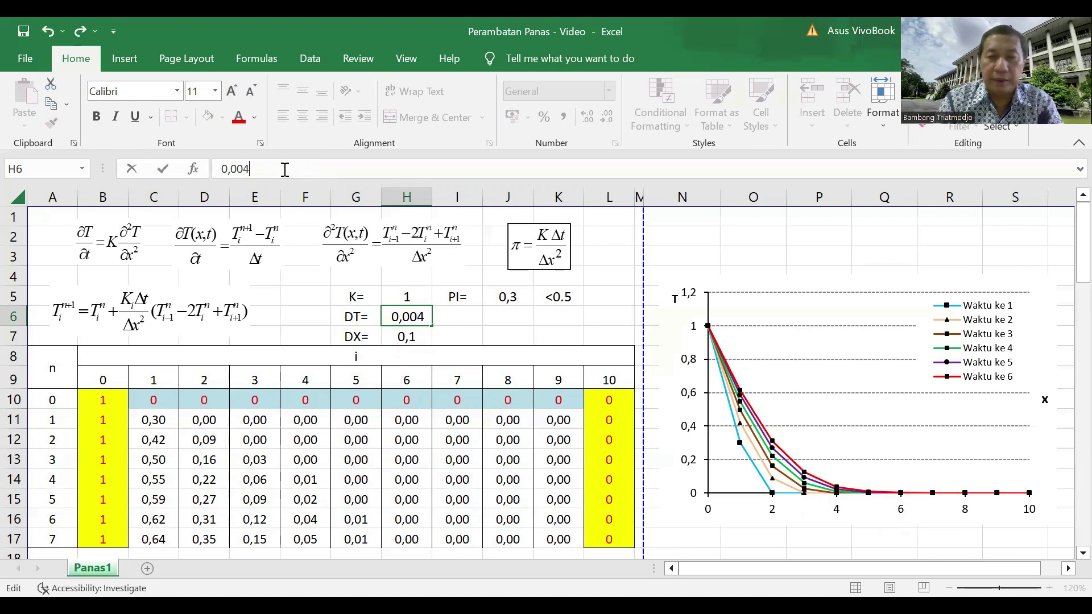
{"action": "key", "text": "Return"}
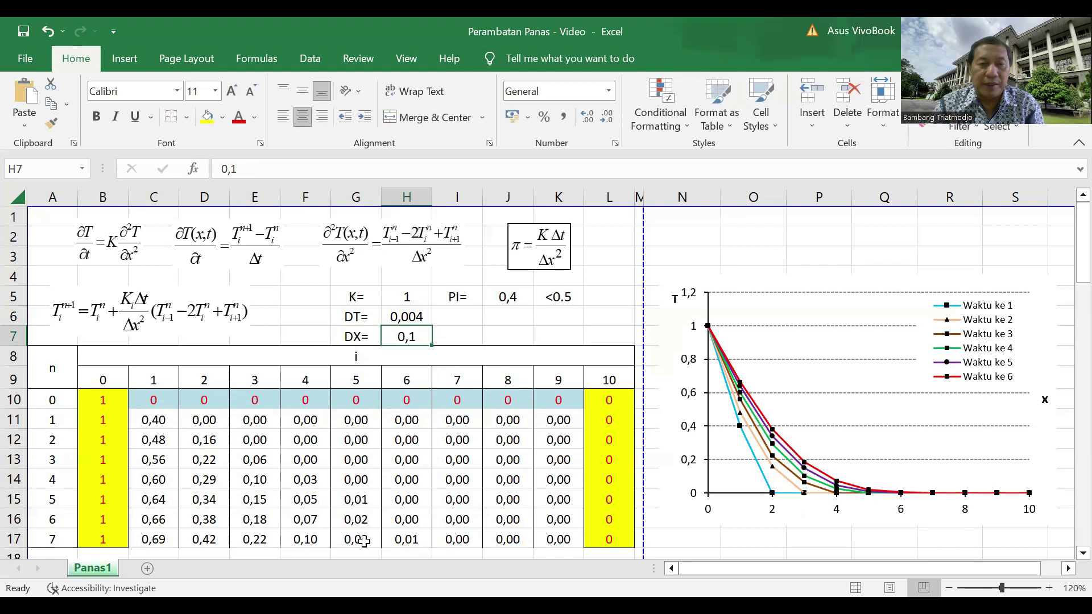
Step: Examine the formulas of time step 7 in C17:H17 and the PI formula in J5
{"action": "left_click", "coordinate": [164, 539]}
{"action": "left_click", "coordinate": [211, 541]}
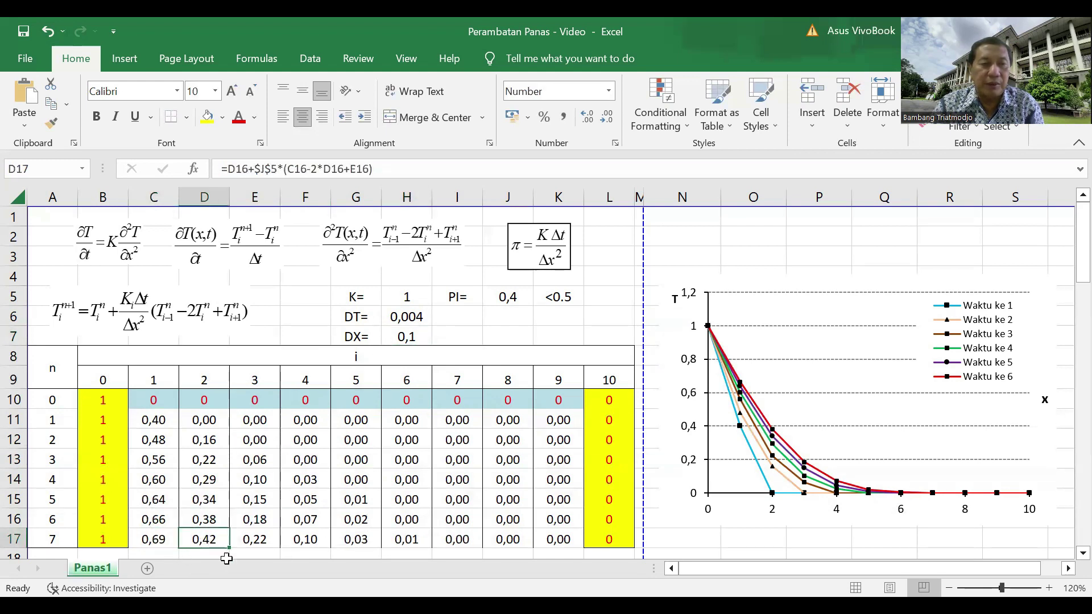
{"action": "left_click", "coordinate": [259, 537]}
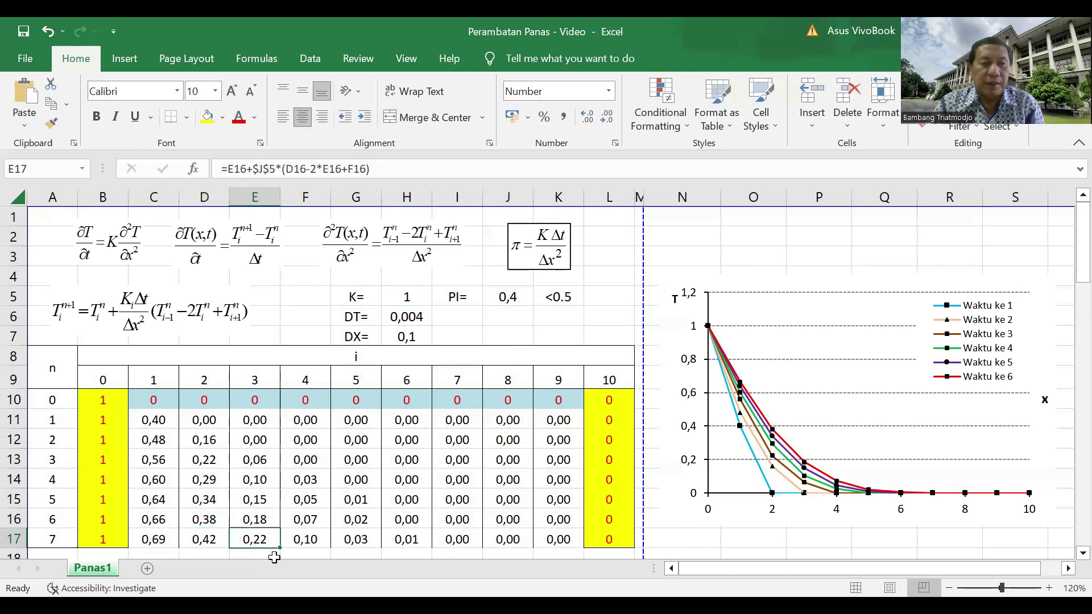
{"action": "left_click", "coordinate": [304, 541]}
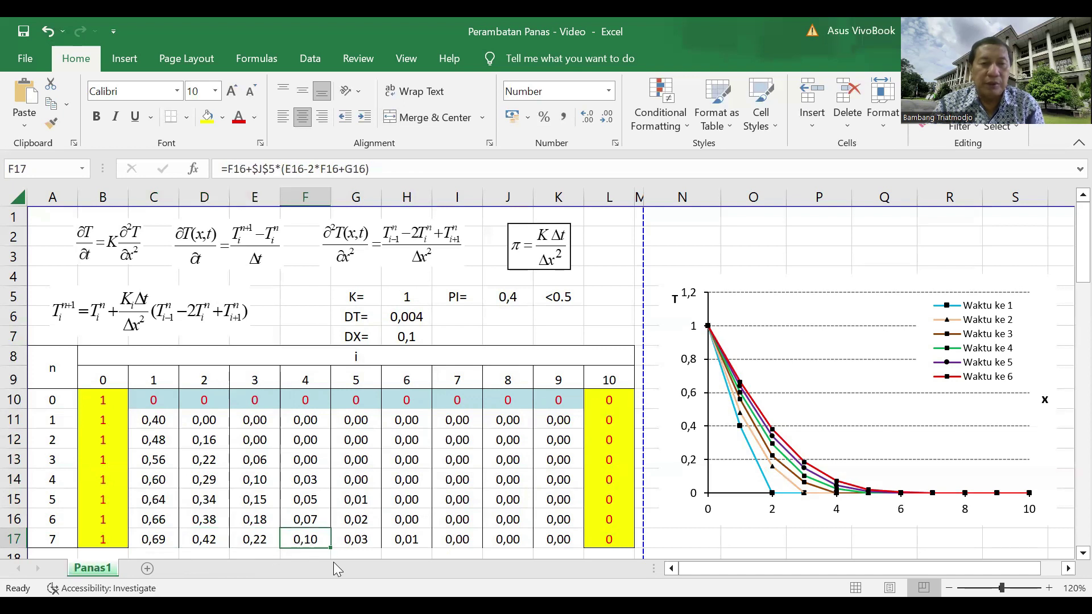
{"action": "left_click", "coordinate": [357, 540]}
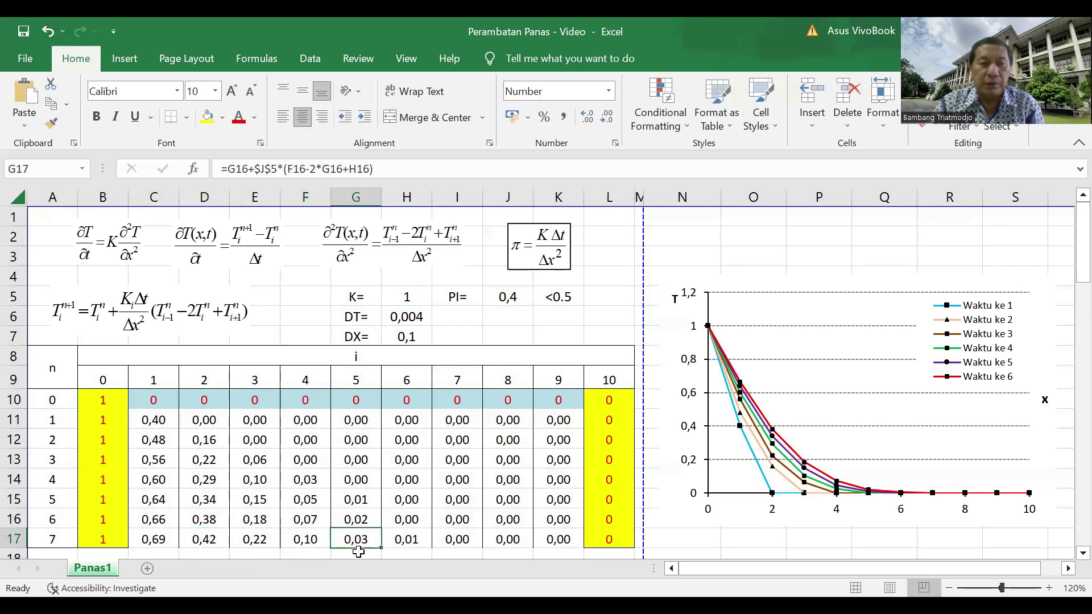
{"action": "left_click", "coordinate": [402, 542]}
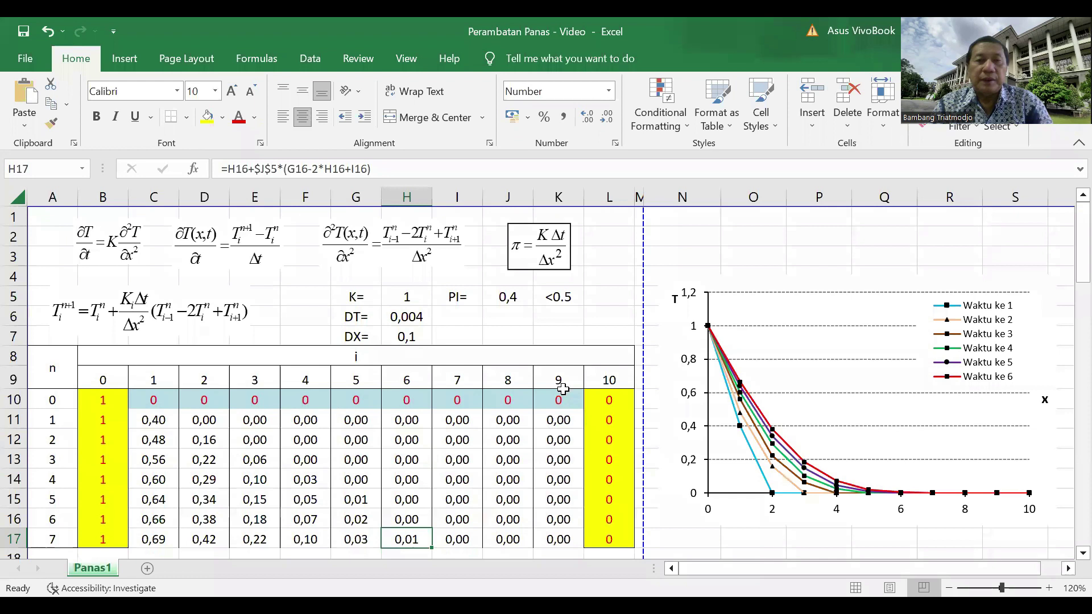
{"action": "left_click", "coordinate": [507, 297]}
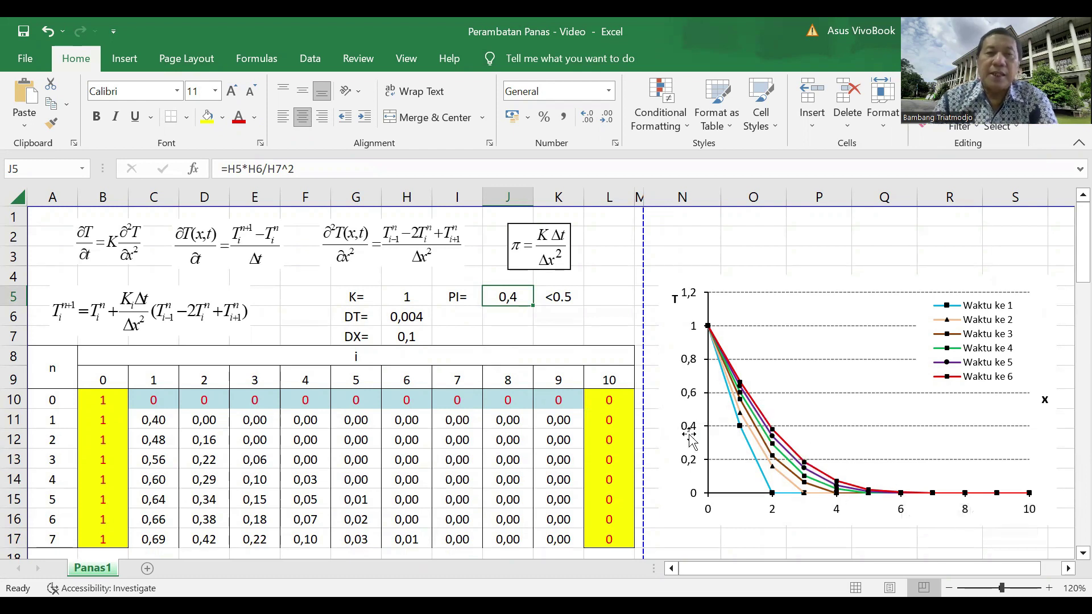
Step: Set the time step DT in H6 to 0,005
{"action": "left_click", "coordinate": [411, 320]}
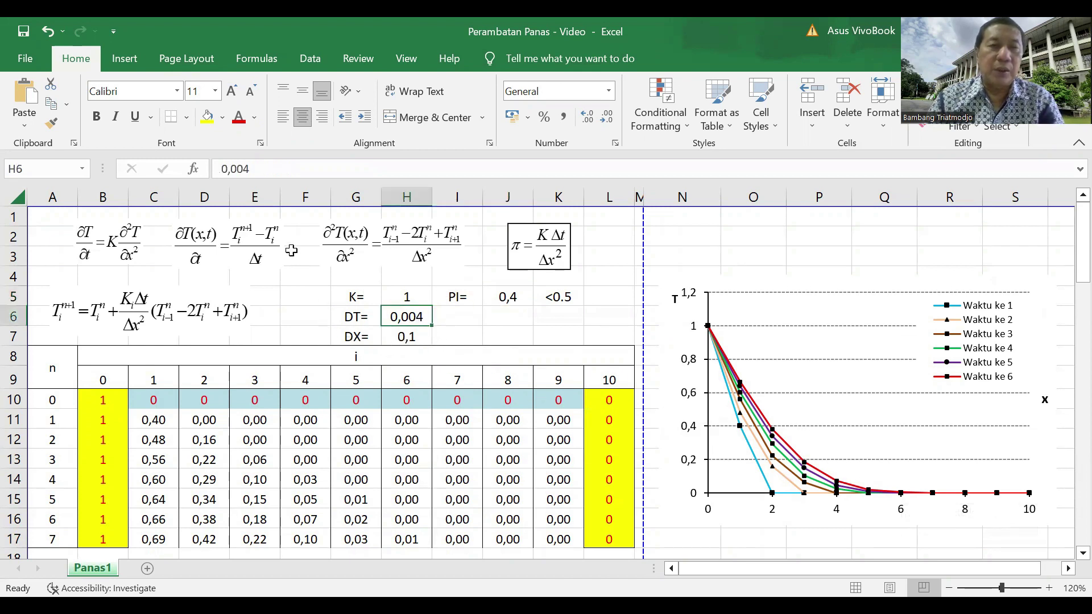
{"action": "left_click", "coordinate": [268, 166]}
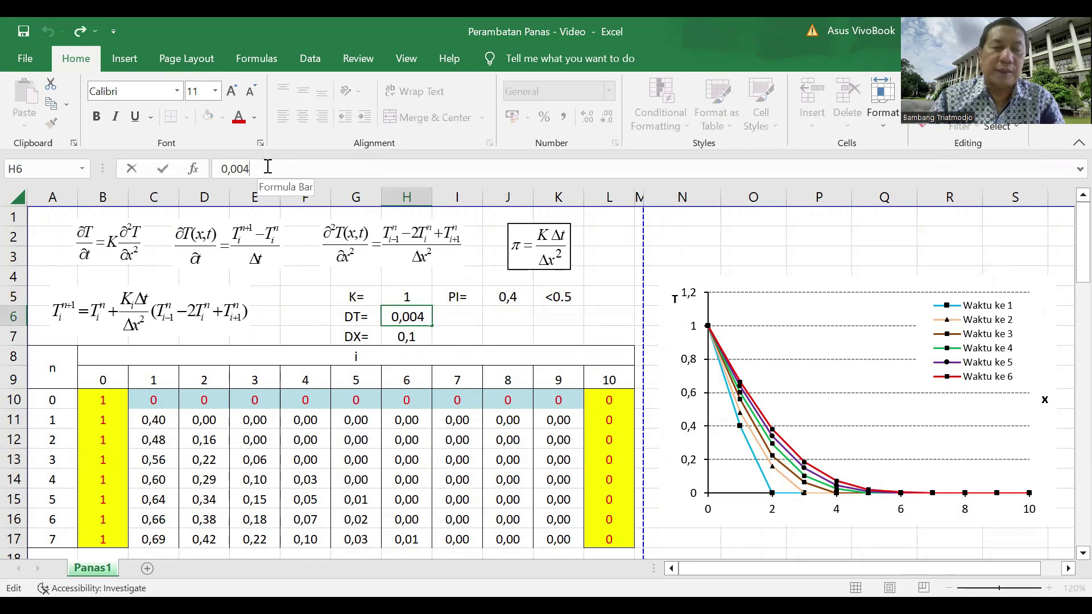
{"action": "key", "text": "BackSpace"}
{"action": "type", "text": "5"}
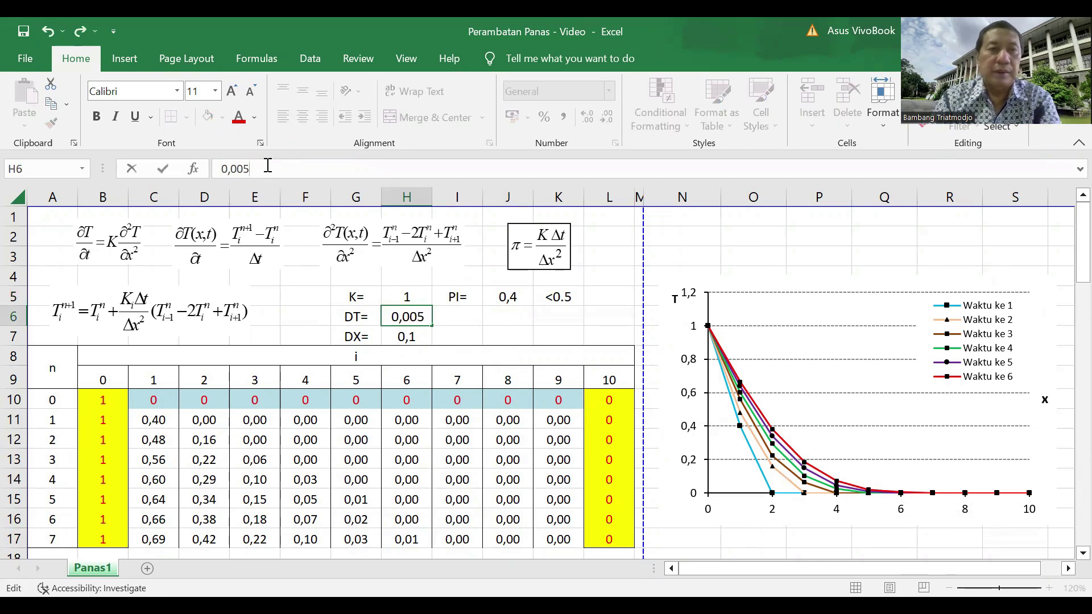
{"action": "key", "text": "Return"}
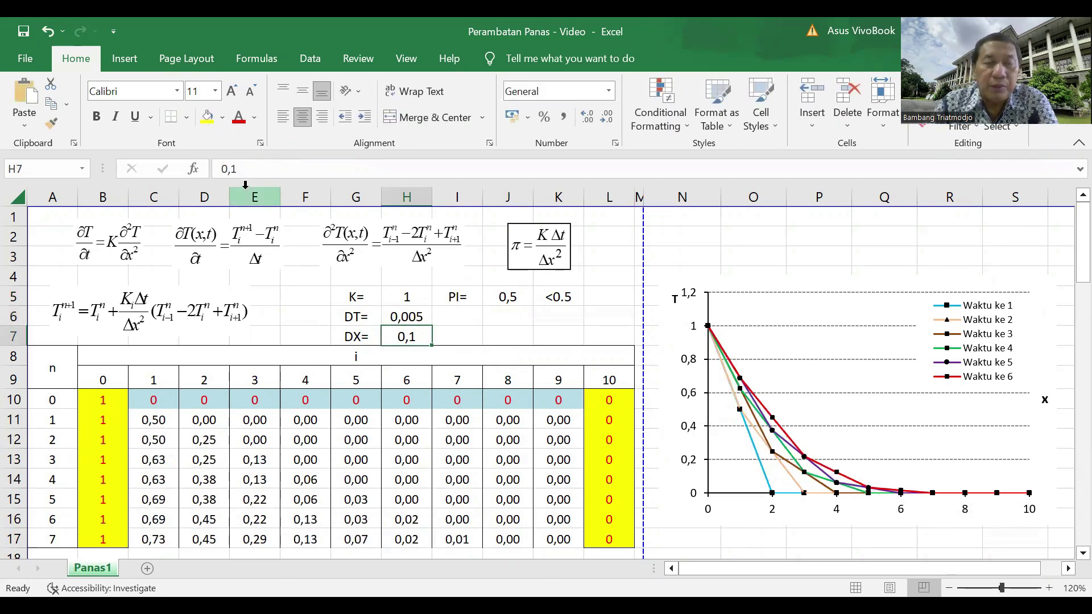
Step: Review DT and PI, and compare the temperatures of the first three time steps in C11:D13
{"action": "left_click", "coordinate": [413, 317]}
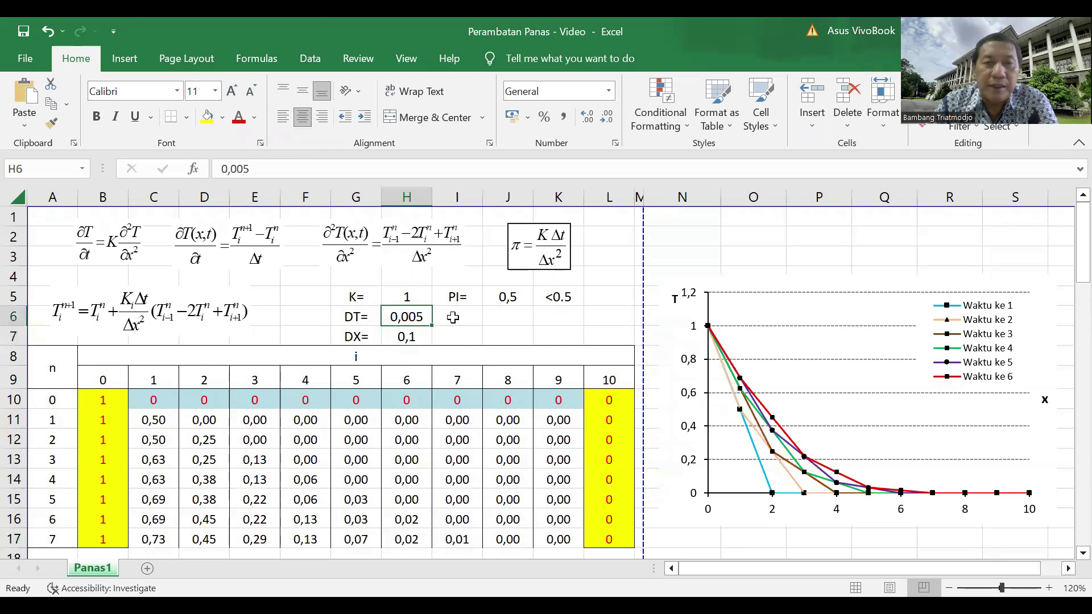
{"action": "left_click", "coordinate": [508, 297]}
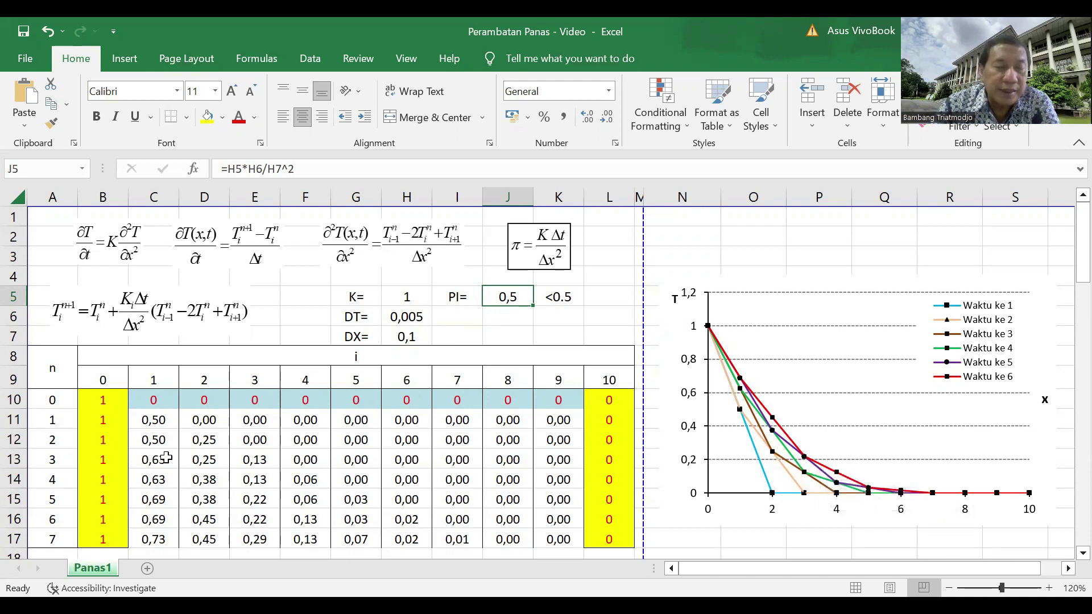
{"action": "left_click", "coordinate": [158, 419]}
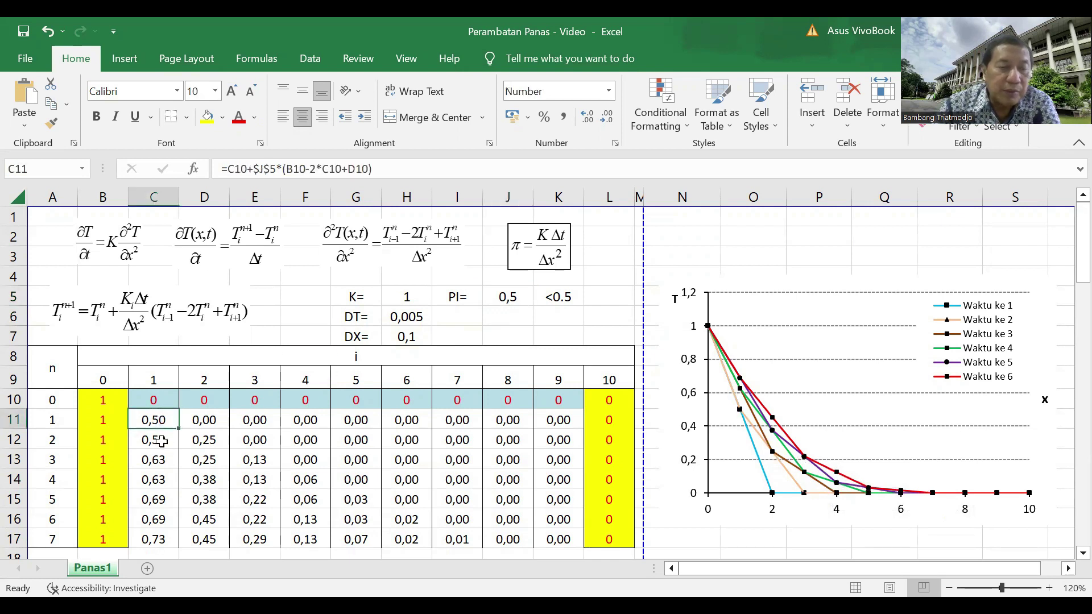
{"action": "left_click", "coordinate": [163, 439]}
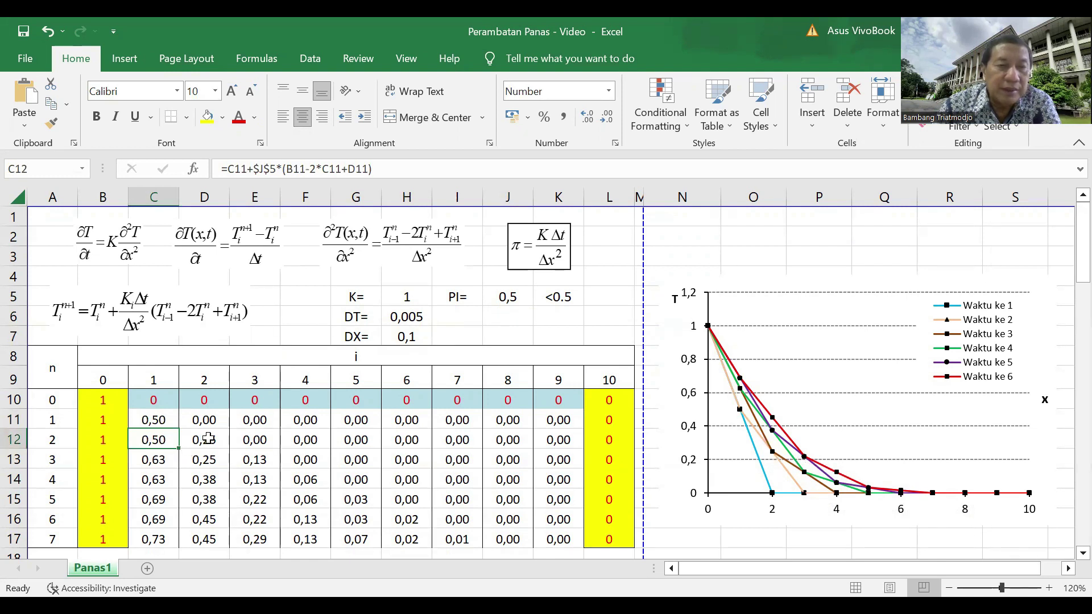
{"action": "left_click", "coordinate": [215, 418]}
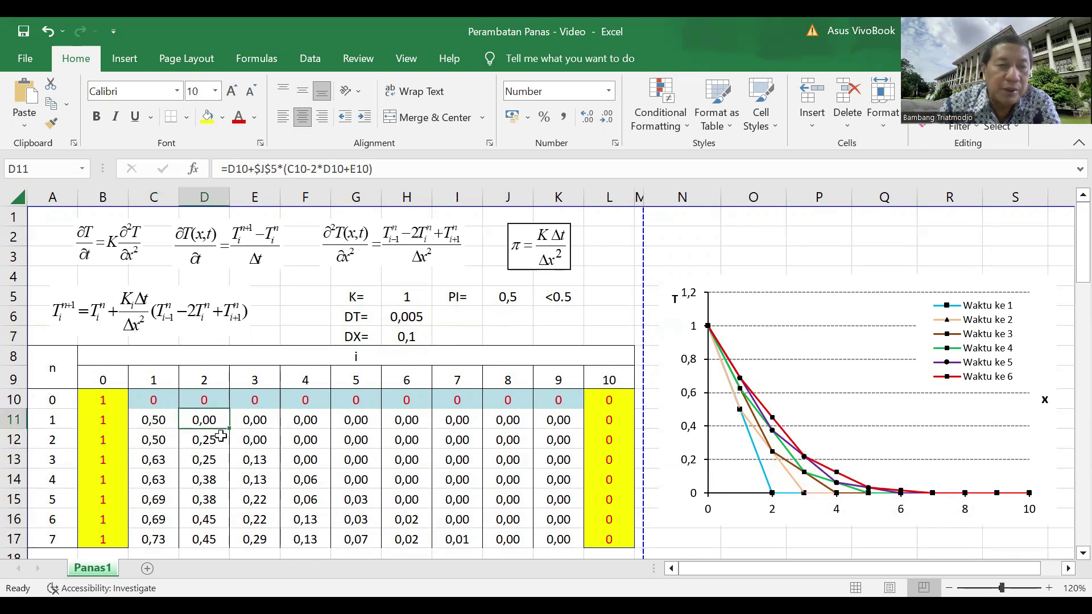
{"action": "left_click", "coordinate": [211, 440]}
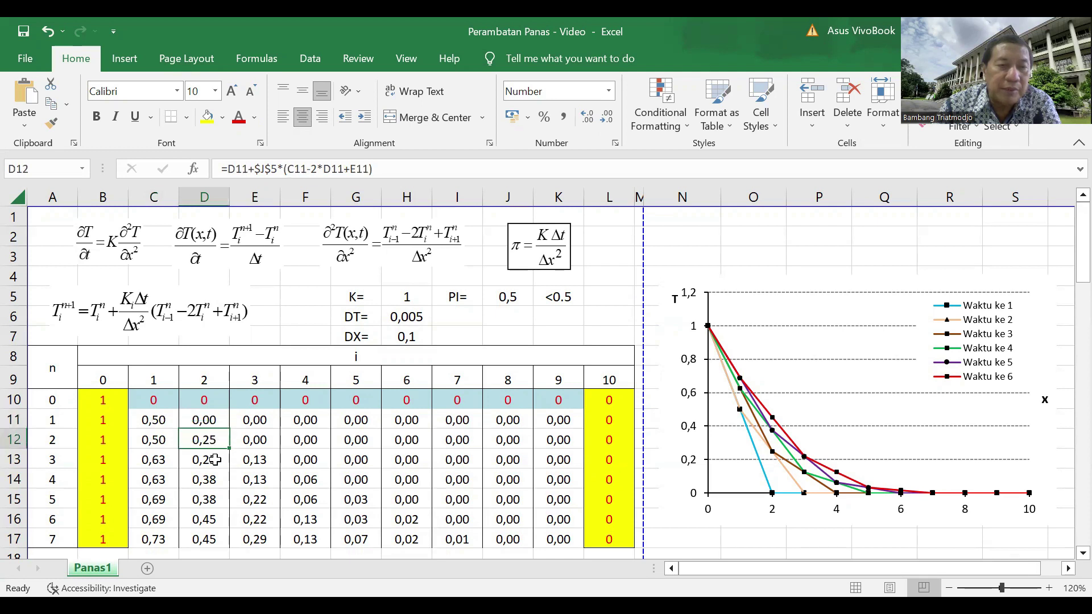
{"action": "left_click", "coordinate": [215, 459]}
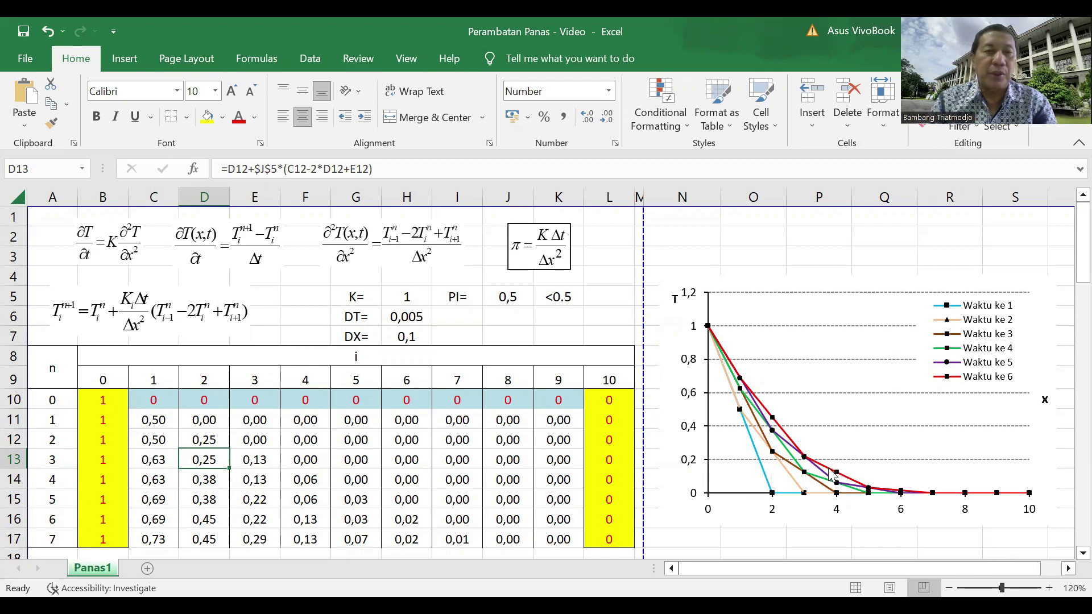
Step: Set the time step DT in H6 to 0,006 and check PI in J5 against the limit in K5
{"action": "left_click", "coordinate": [411, 316]}
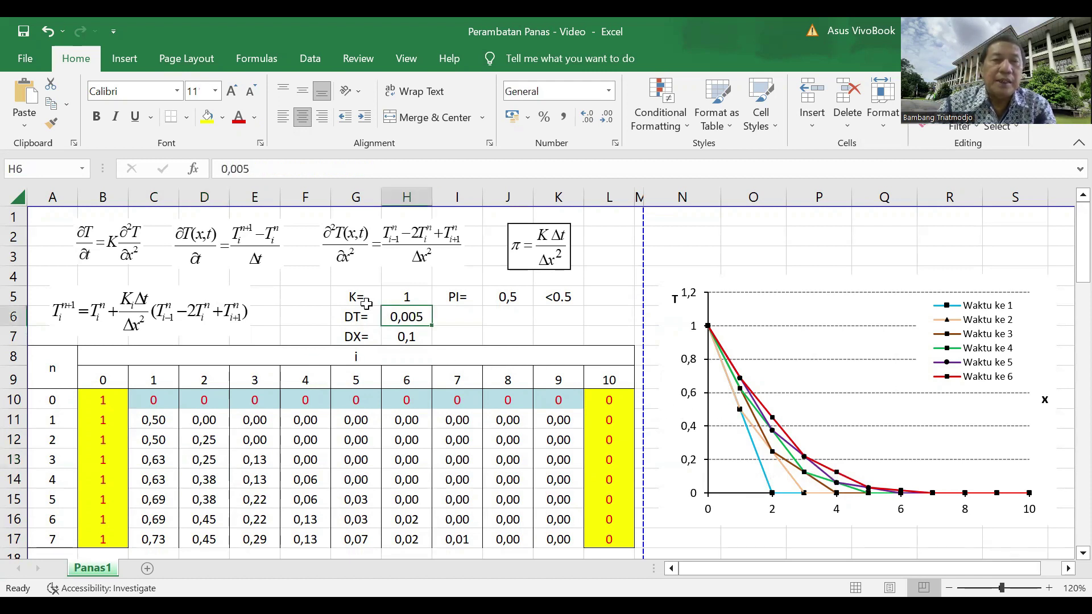
{"action": "left_click", "coordinate": [266, 169]}
{"action": "key", "text": "BackSpace"}
{"action": "type", "text": "6"}
{"action": "key", "text": "Return"}
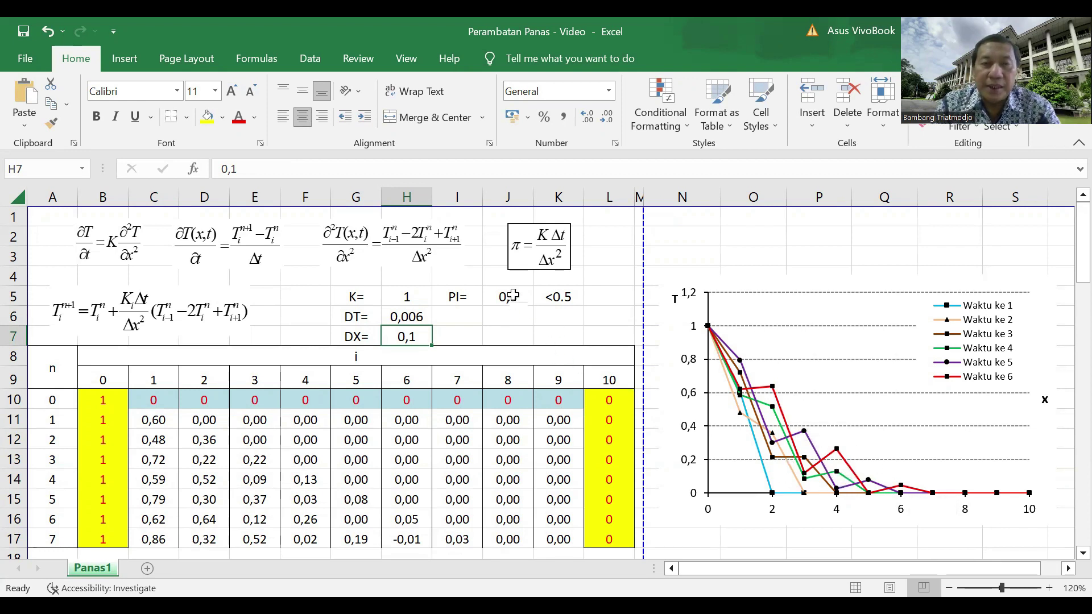
{"action": "left_click", "coordinate": [513, 295]}
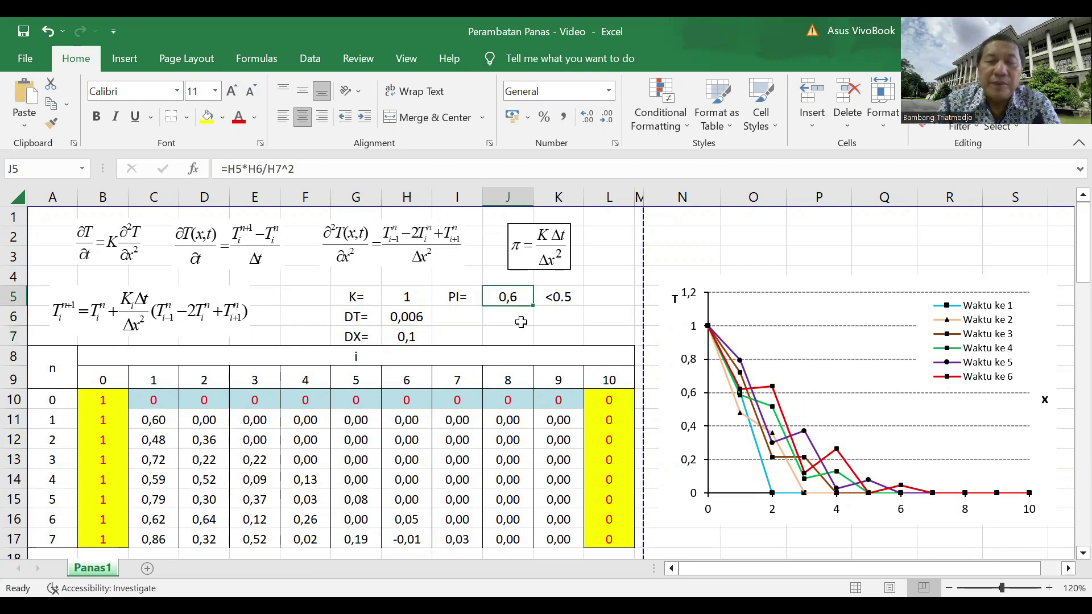
{"action": "left_click", "coordinate": [569, 299]}
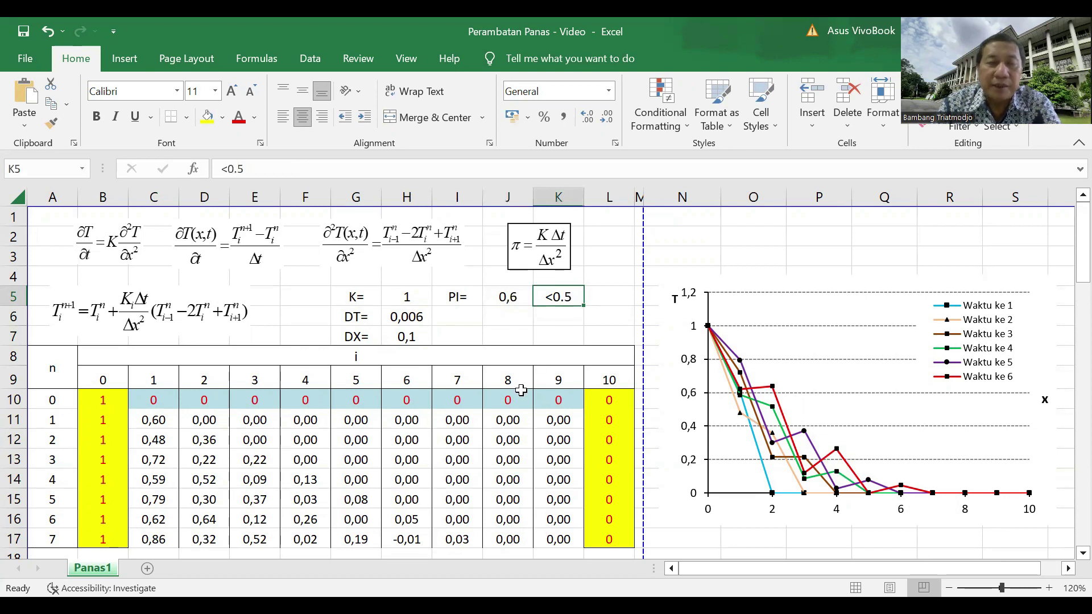
Step: Set the time step DT in H6 to 0,01, and compare the chart curves and PI with the limit in K5
{"action": "left_click", "coordinate": [412, 317]}
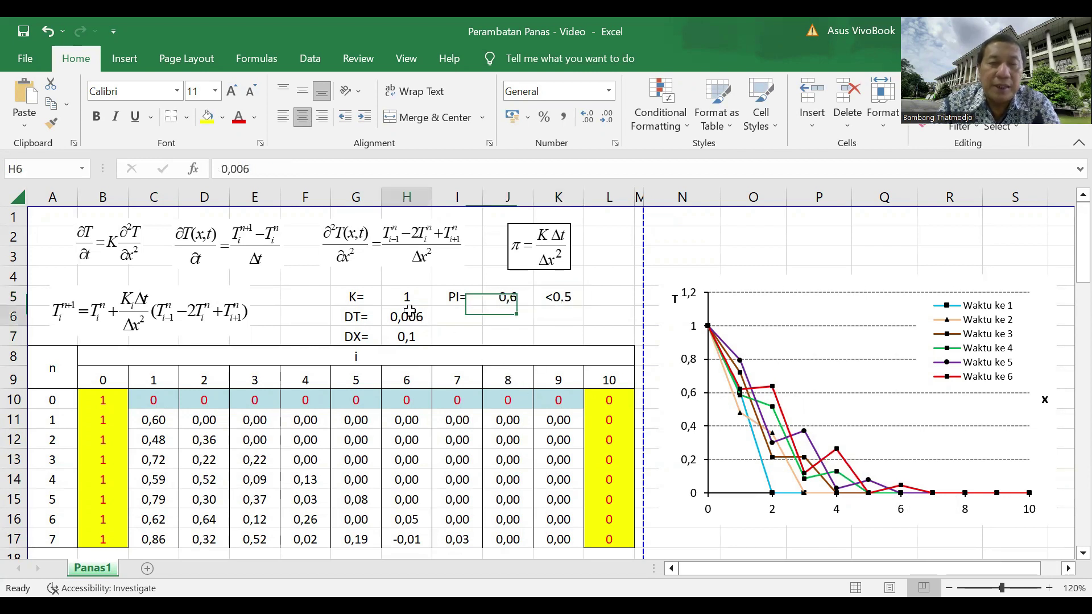
{"action": "left_click", "coordinate": [278, 169]}
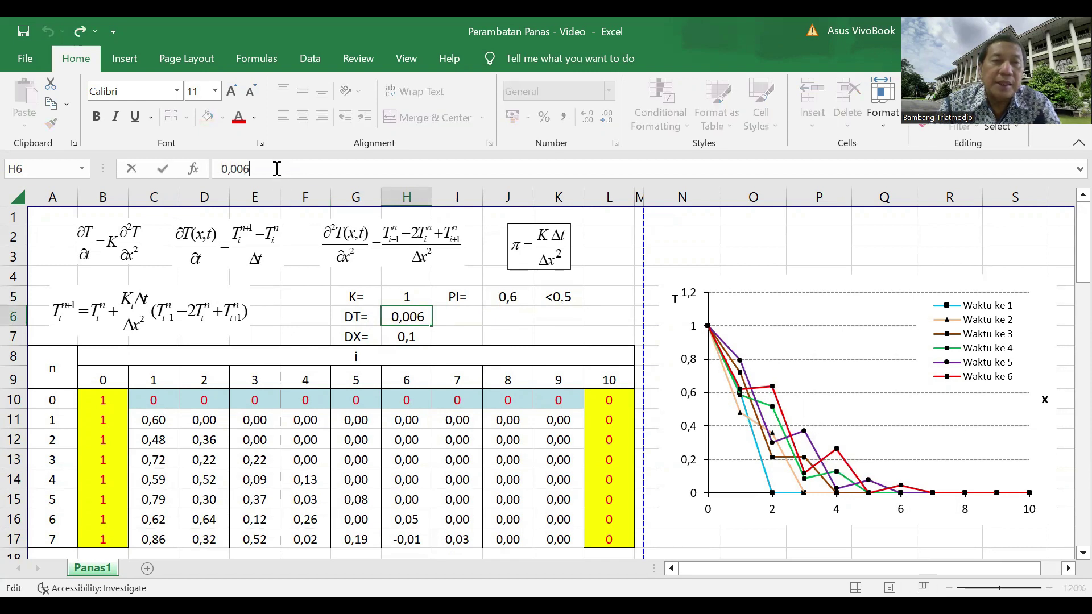
{"action": "key", "text": "BackSpace"}
{"action": "key", "text": "BackSpace"}
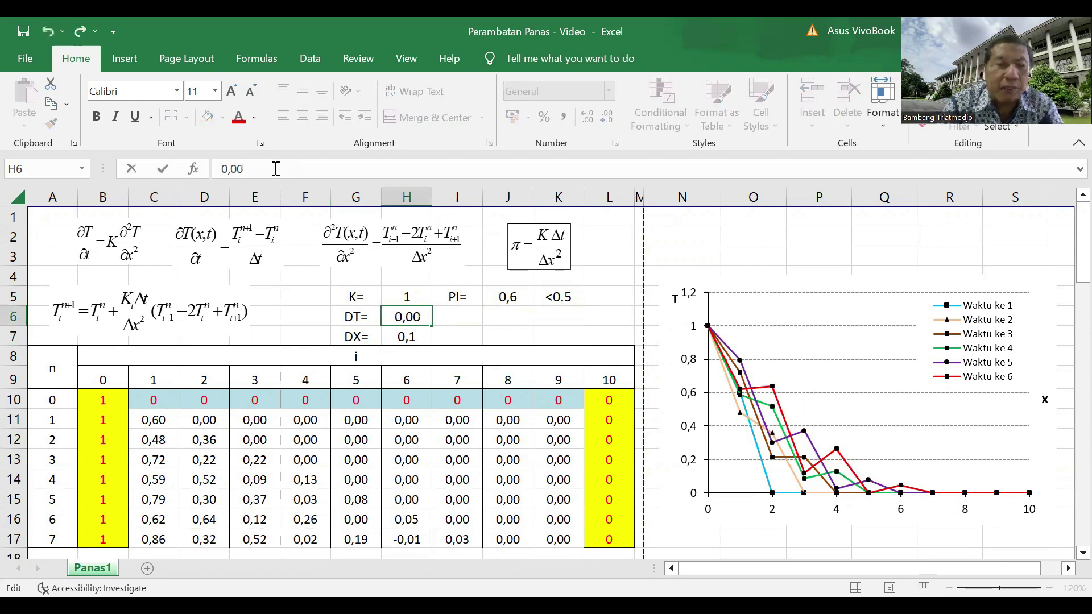
{"action": "type", "text": "1"}
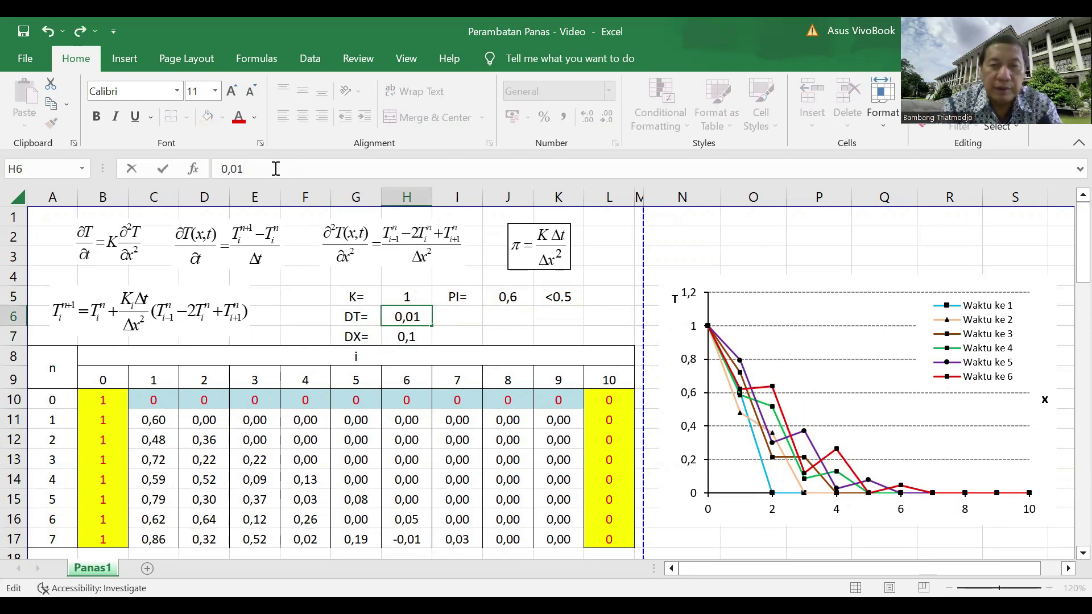
{"action": "key", "text": "Return"}
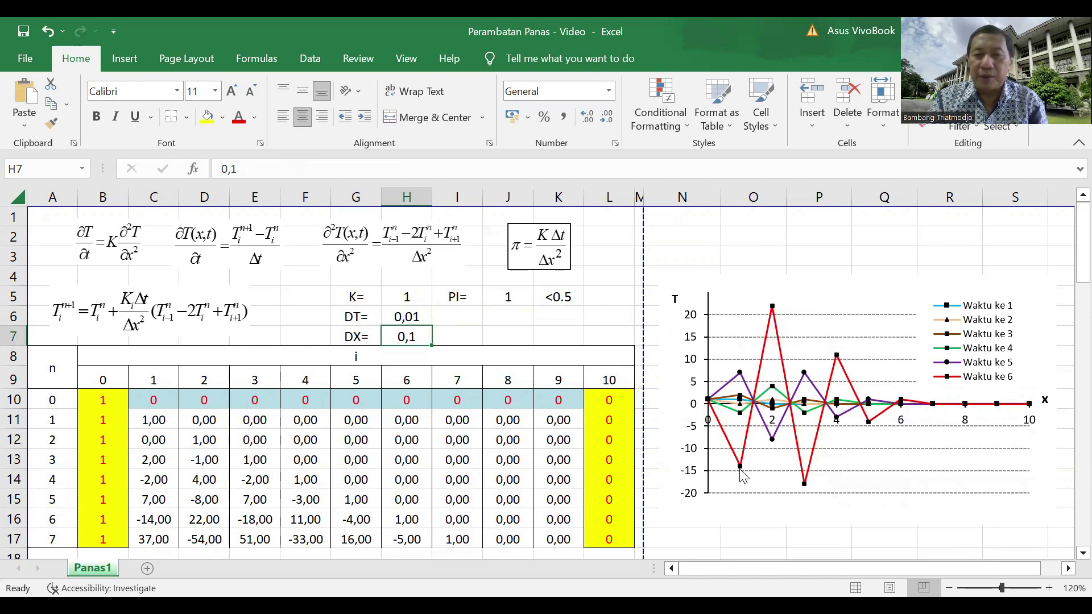
{"action": "mouse_move", "coordinate": [742, 475]}
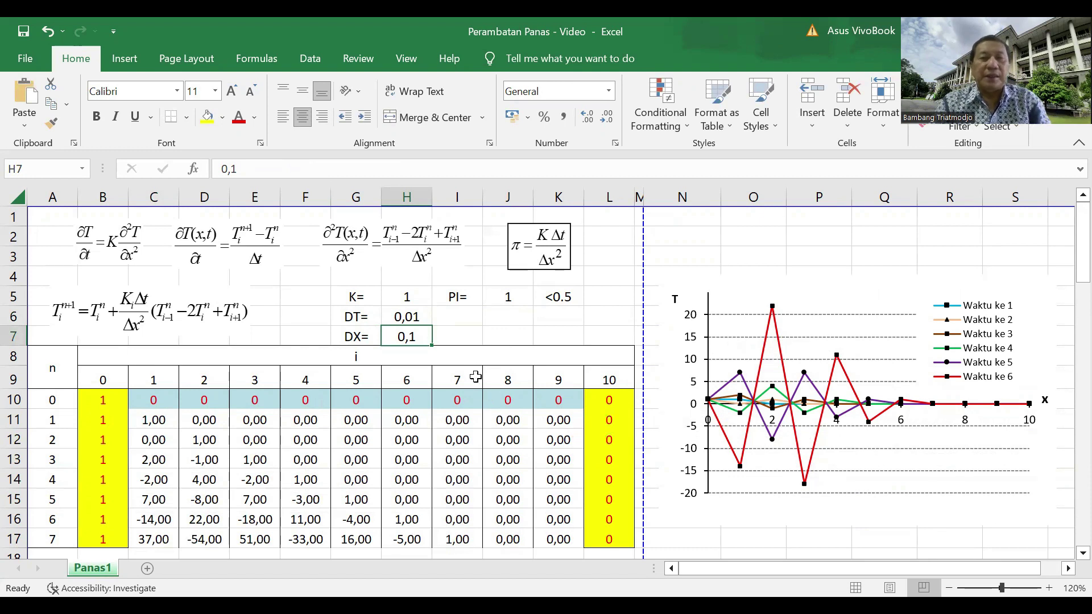
{"action": "left_click", "coordinate": [502, 299]}
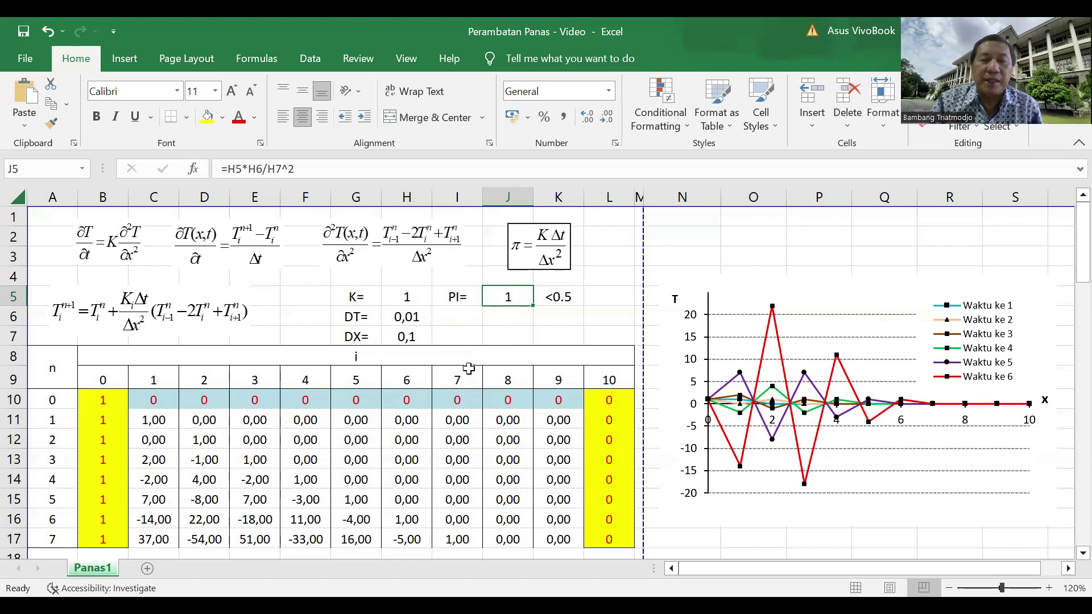
{"action": "left_click", "coordinate": [560, 297]}
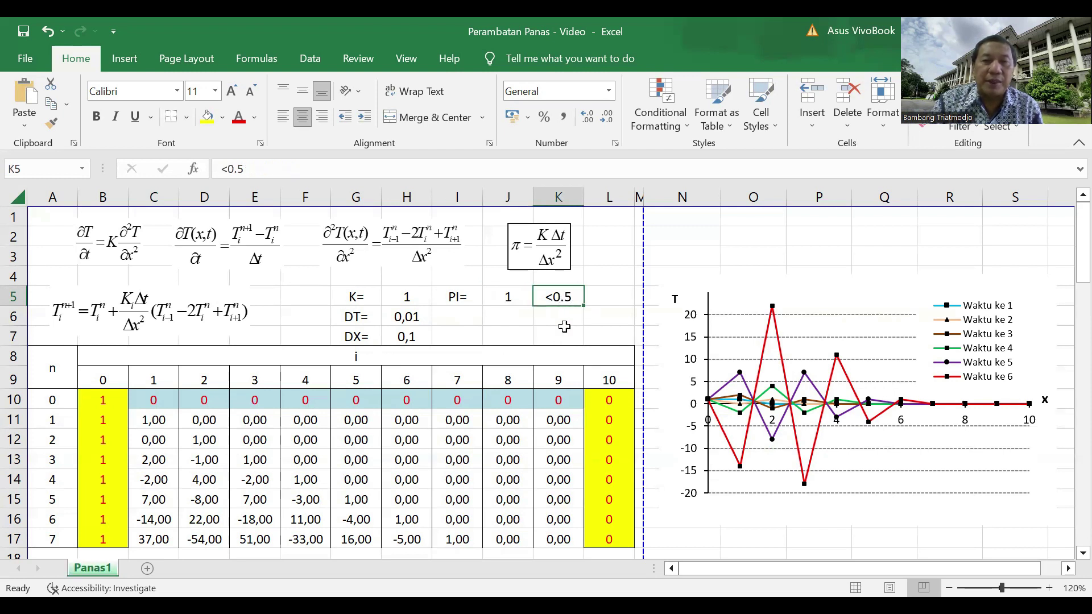
{"action": "left_click", "coordinate": [495, 296]}
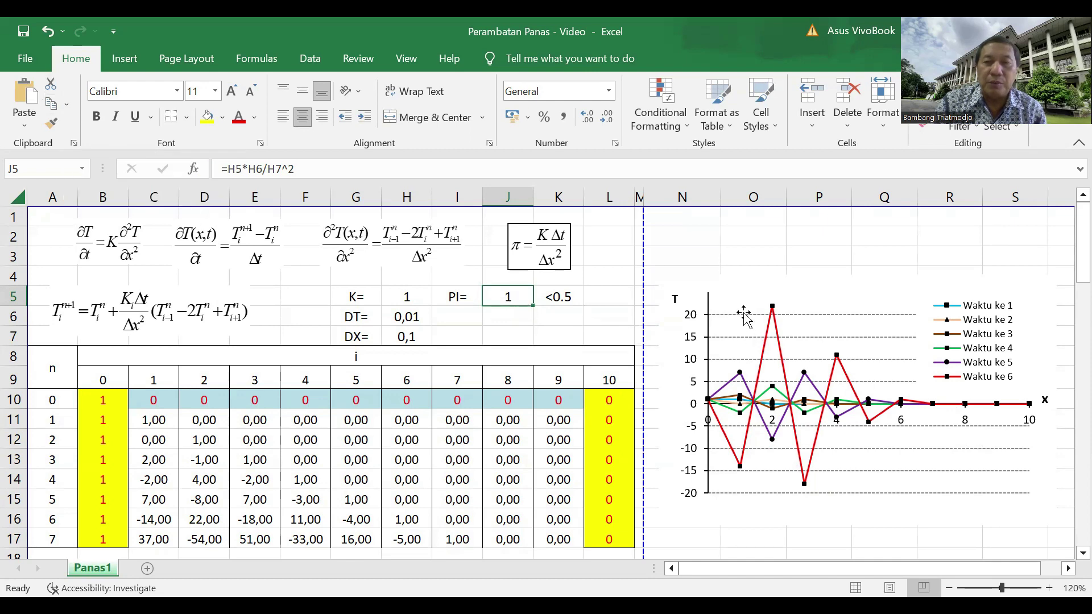
Step: Undo the last six changes of the time step DT in H6 one by one, comparing the chart after each
{"action": "left_click", "coordinate": [48, 31]}
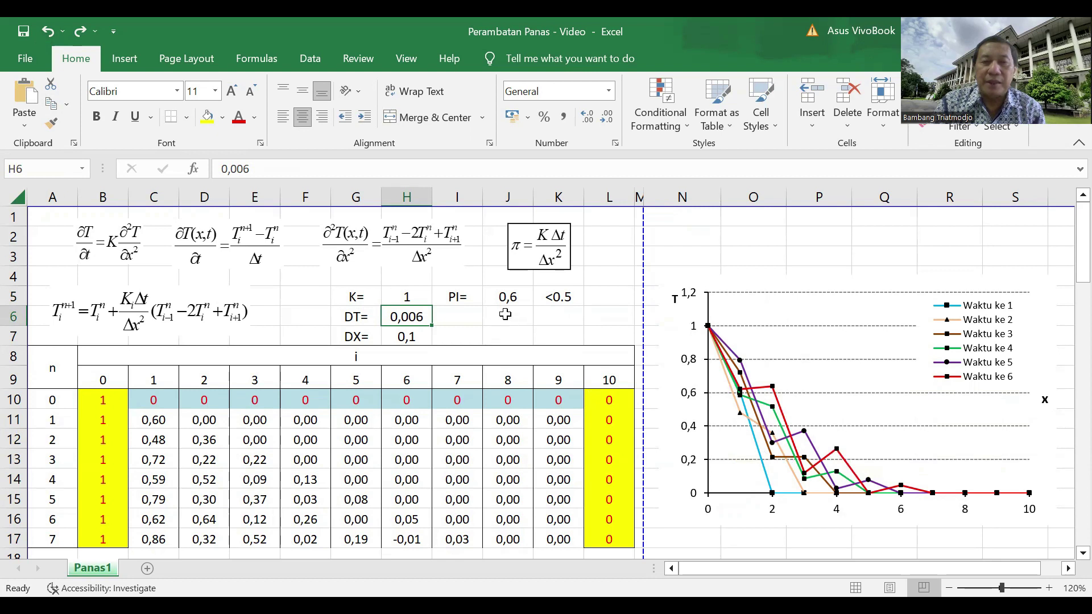
{"action": "left_click", "coordinate": [49, 33]}
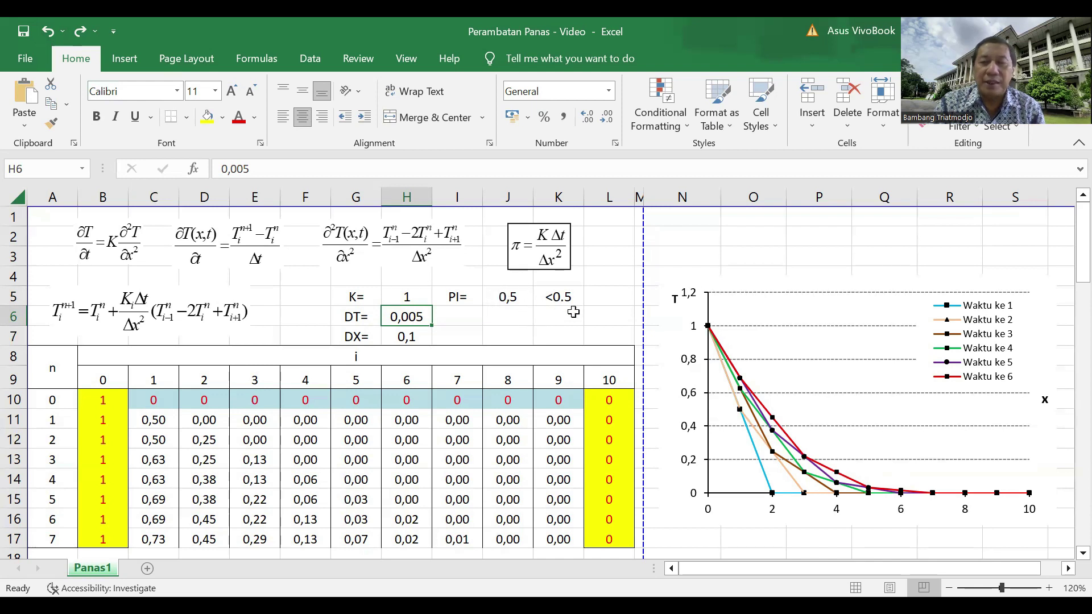
{"action": "left_click", "coordinate": [46, 30]}
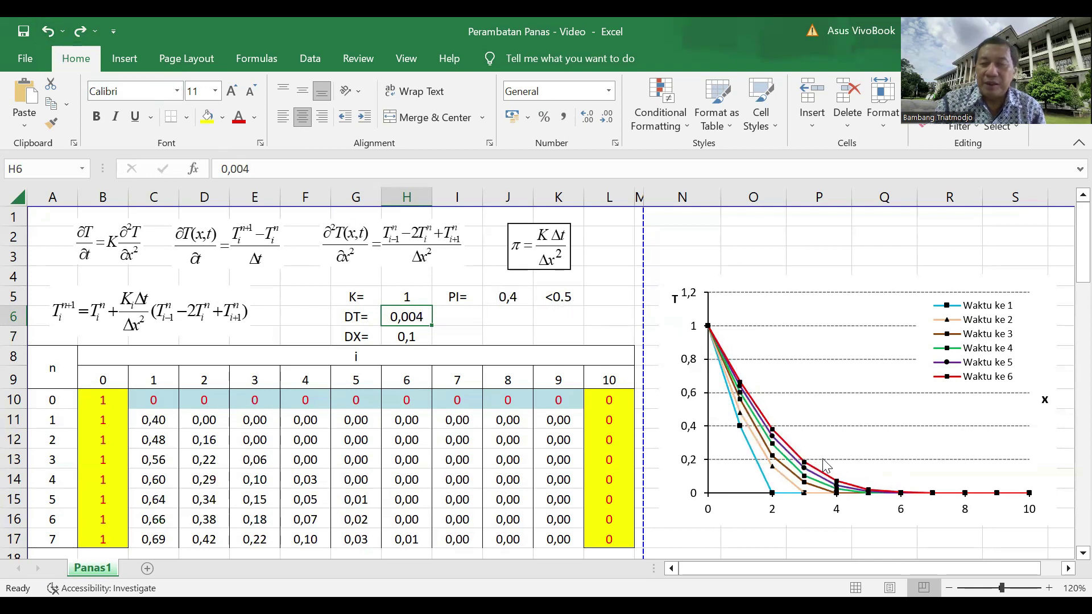
{"action": "left_click", "coordinate": [47, 32]}
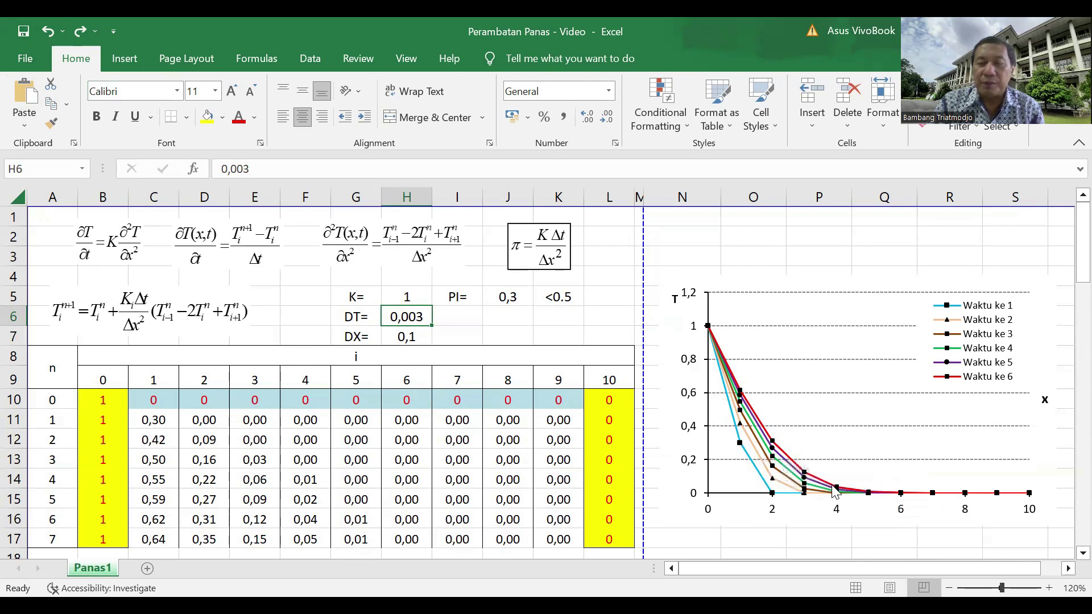
{"action": "left_click", "coordinate": [48, 32]}
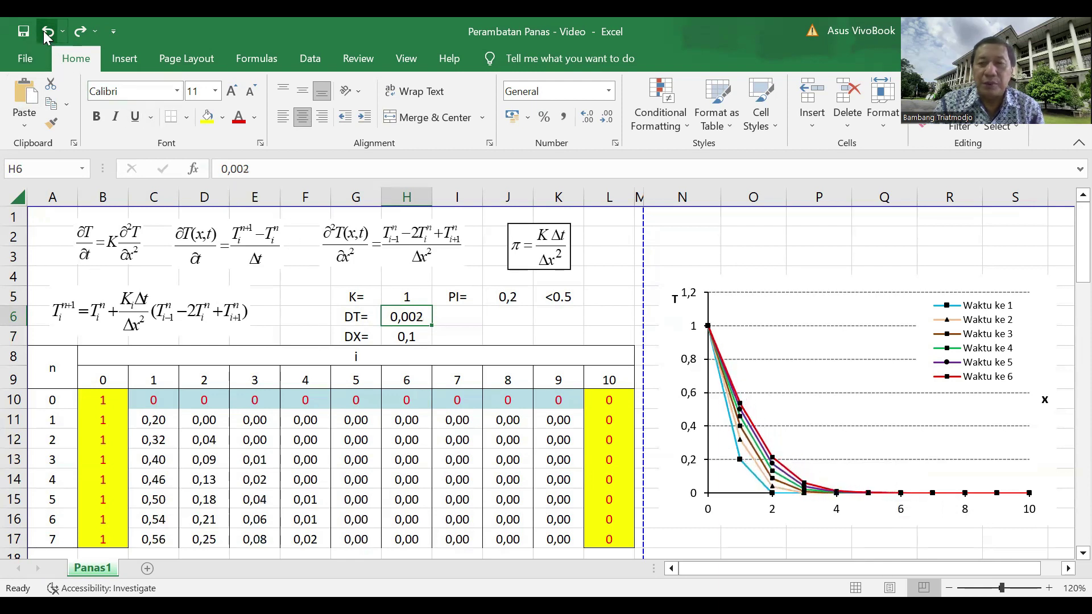
{"action": "left_click", "coordinate": [48, 32]}
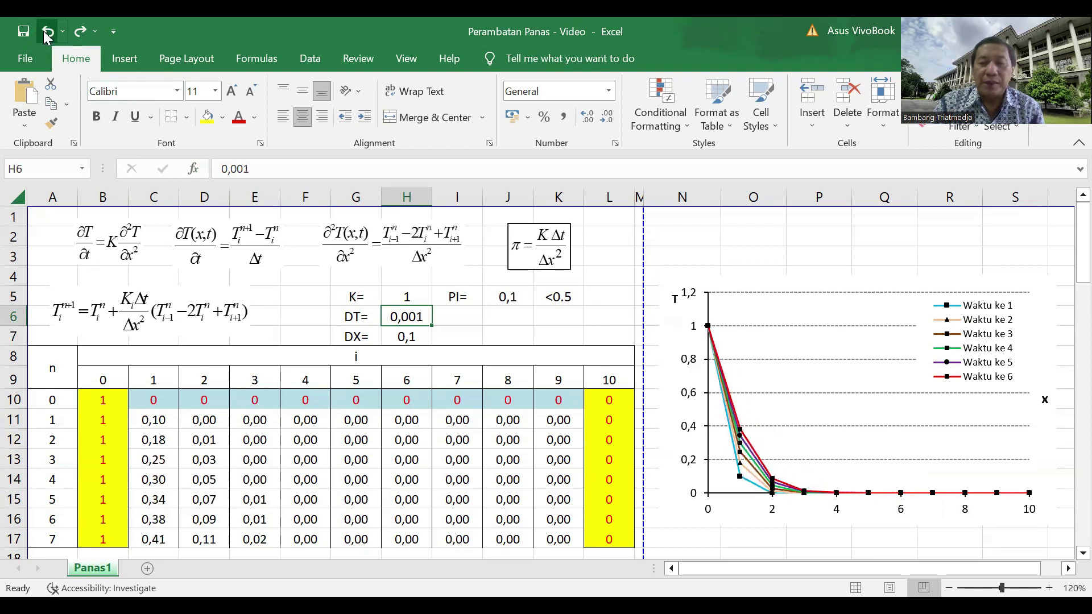